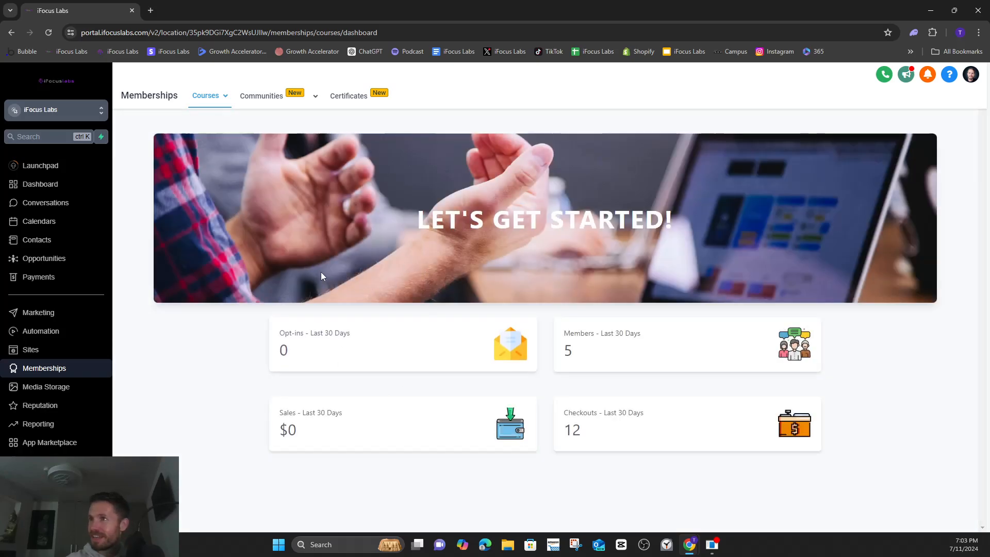
- Open the course products list in Memberships and start creating a new product from scratch
click(208, 103)
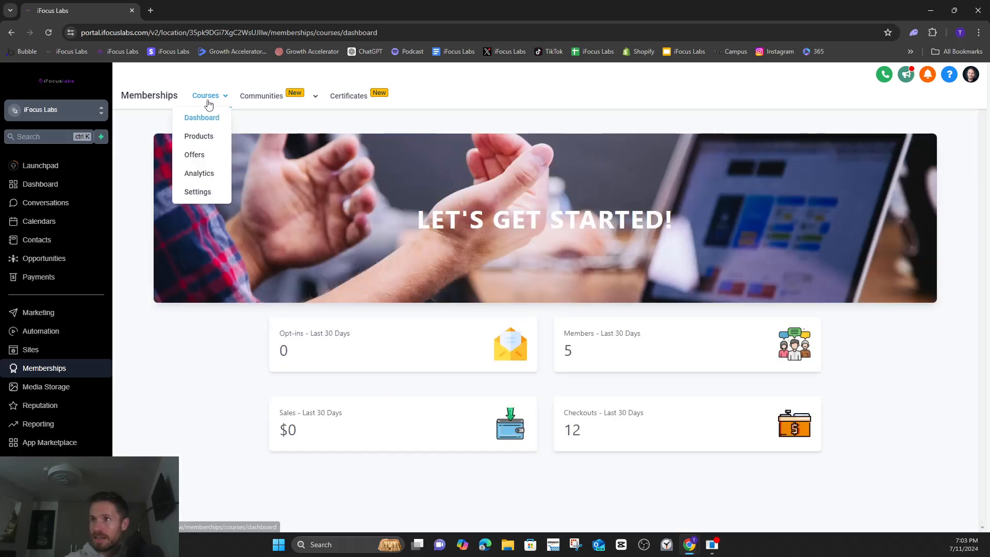
click(205, 141)
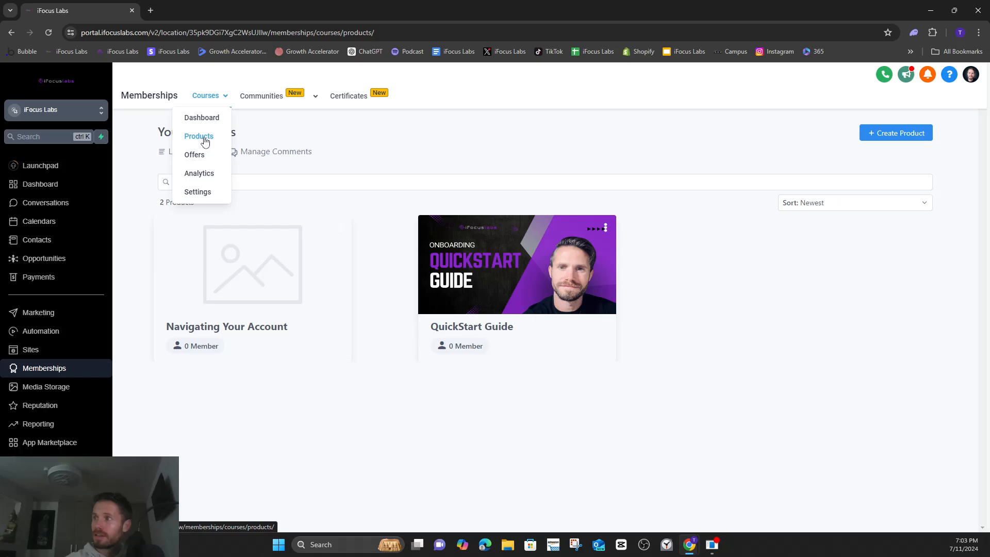
click(889, 134)
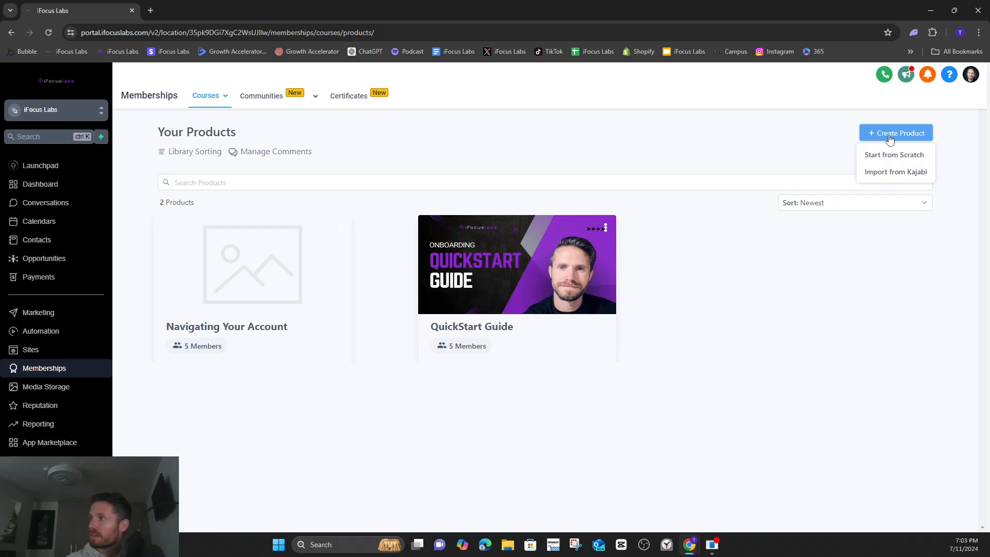
click(901, 137)
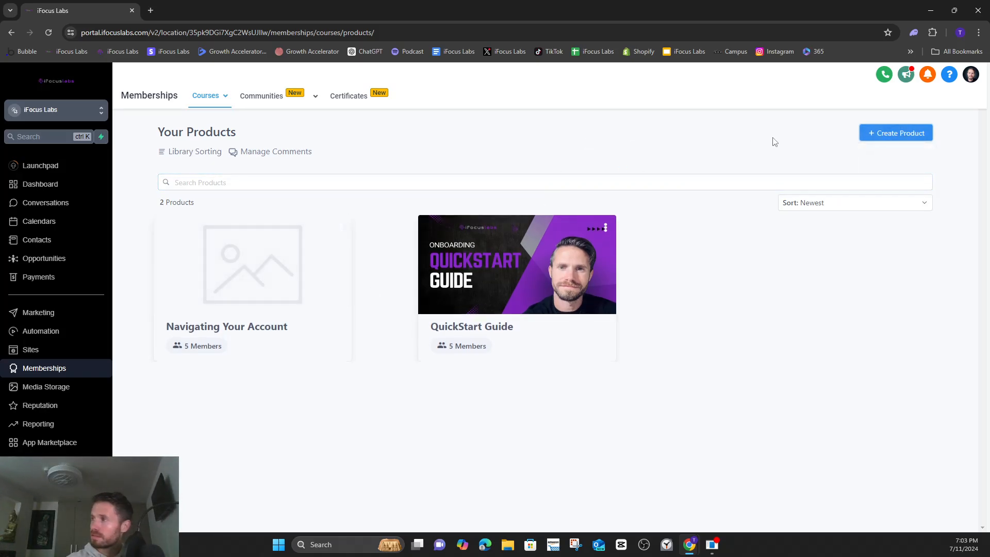
click(871, 139)
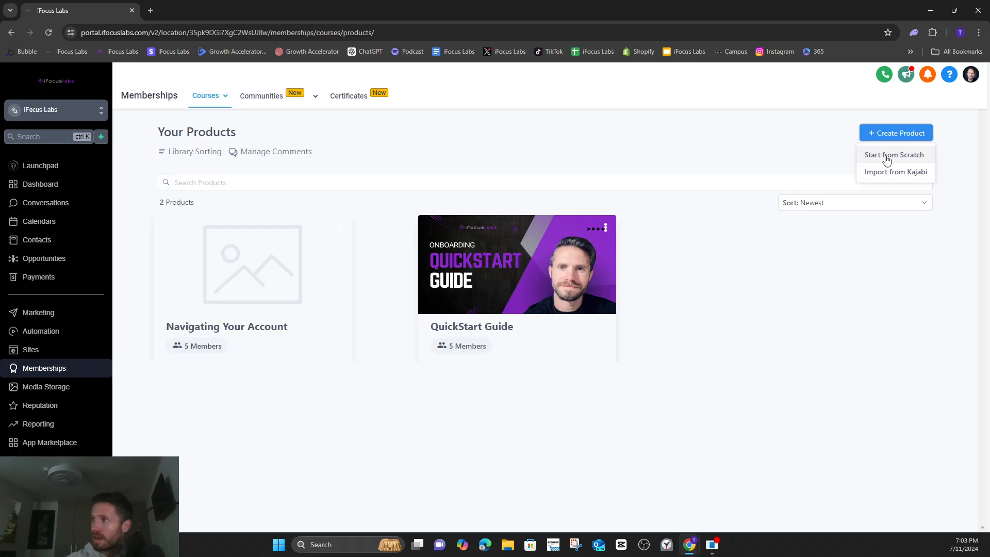
click(887, 156)
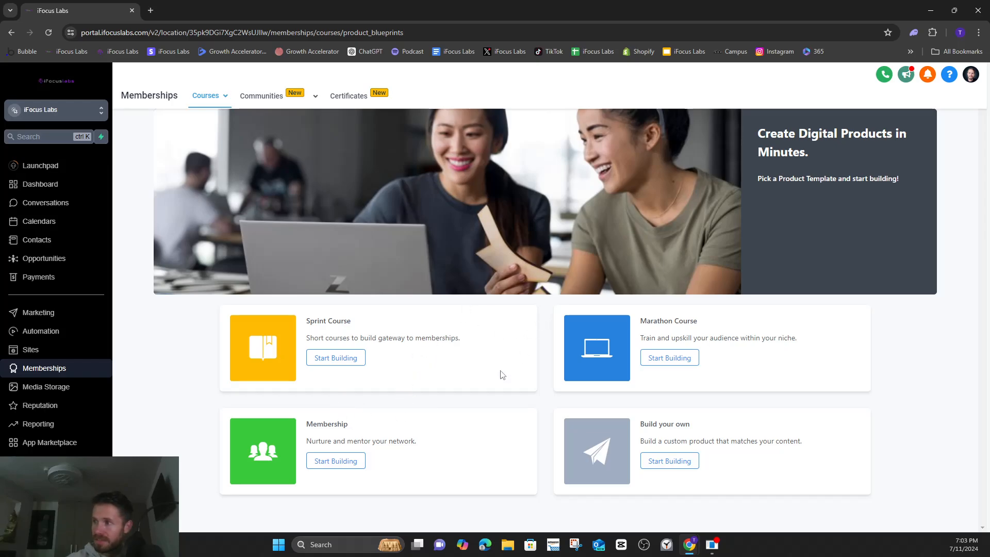
- Create a product from the Build your own template and name it "Test Course"
click(669, 461)
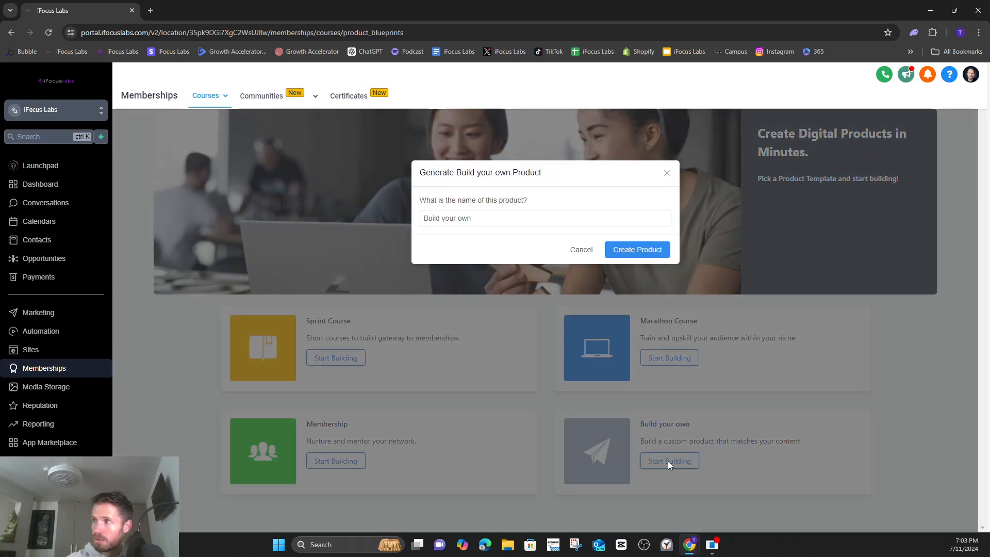
click(463, 220)
triple_click(462, 219)
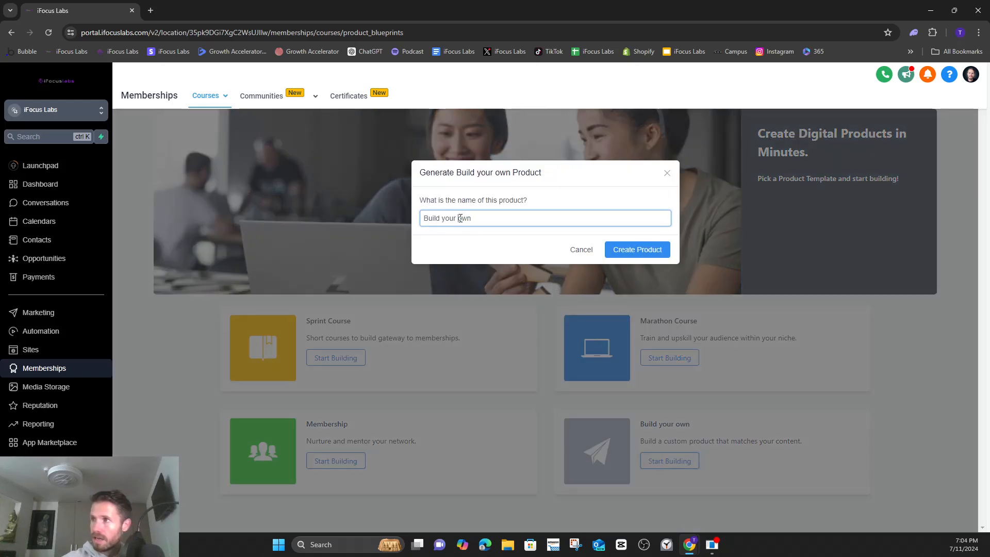
text(Test Course)
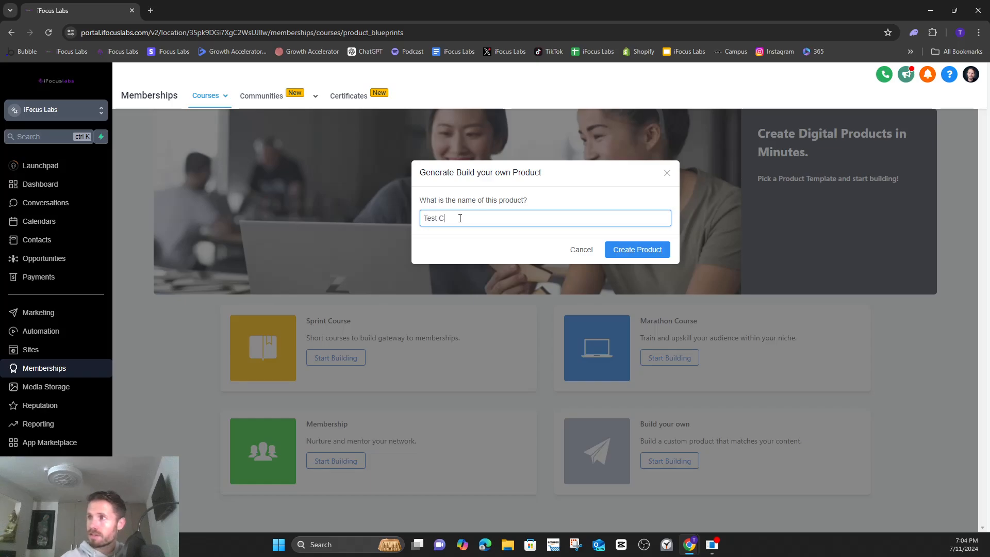
click(639, 251)
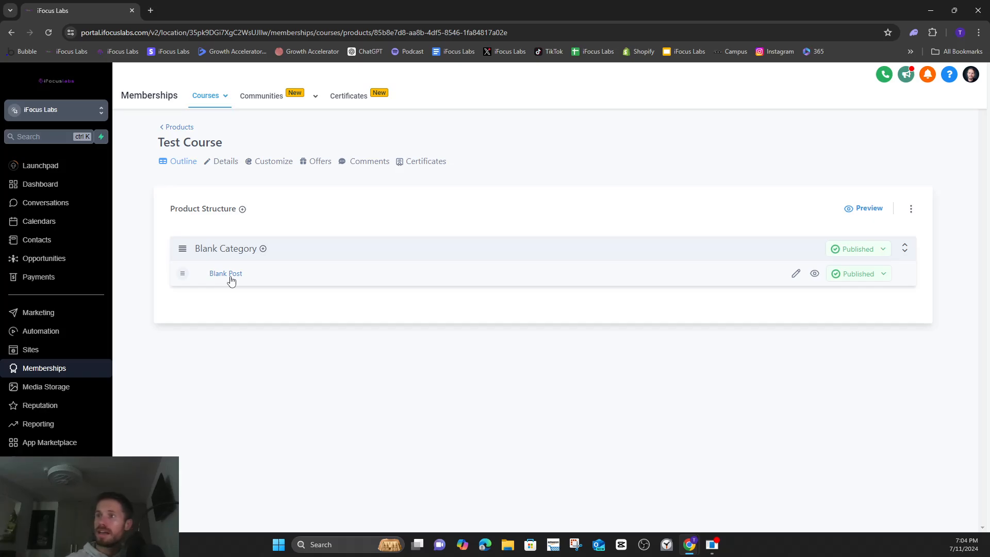
- Open the Blank Category of the course and change its title to "Testrun"
click(232, 251)
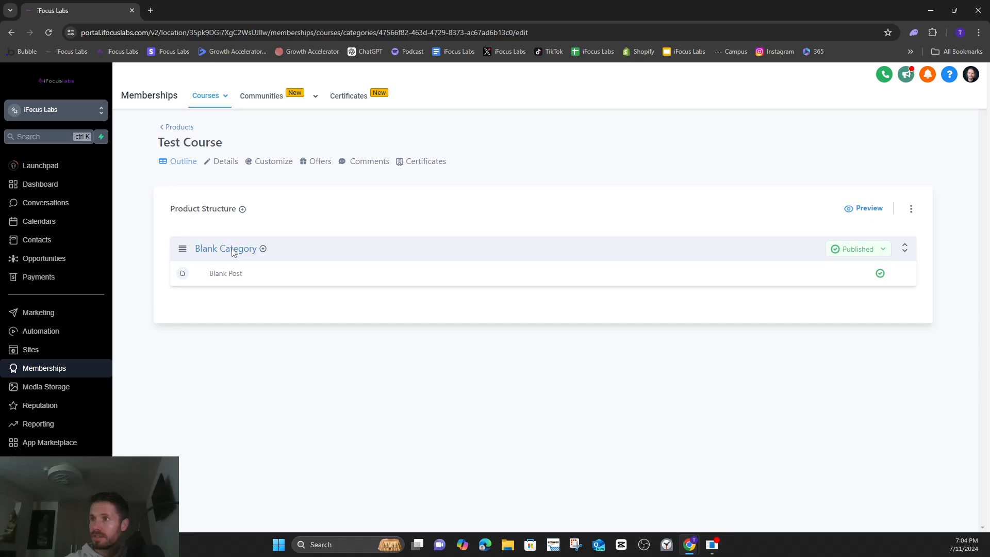
click(222, 227)
triple_click(222, 227)
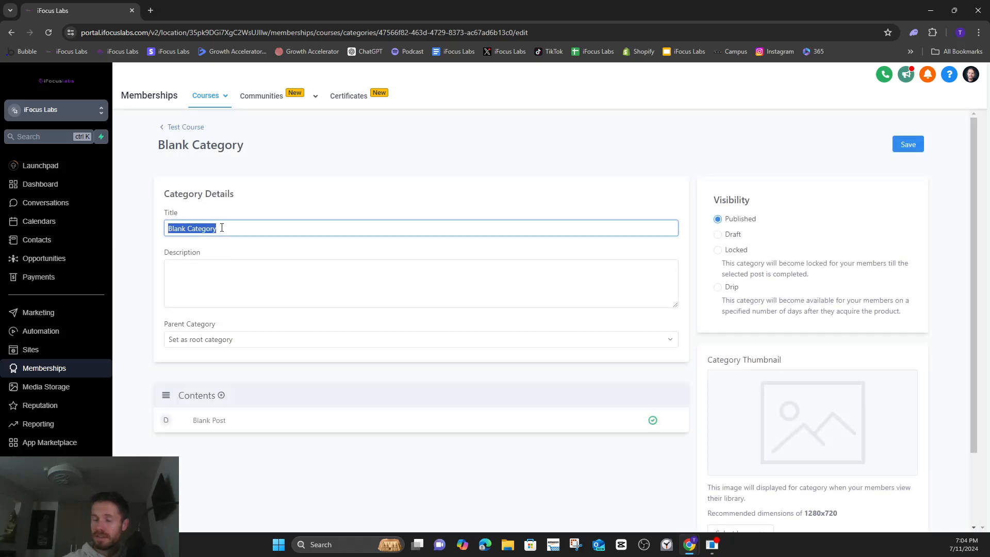
text(Testrun)
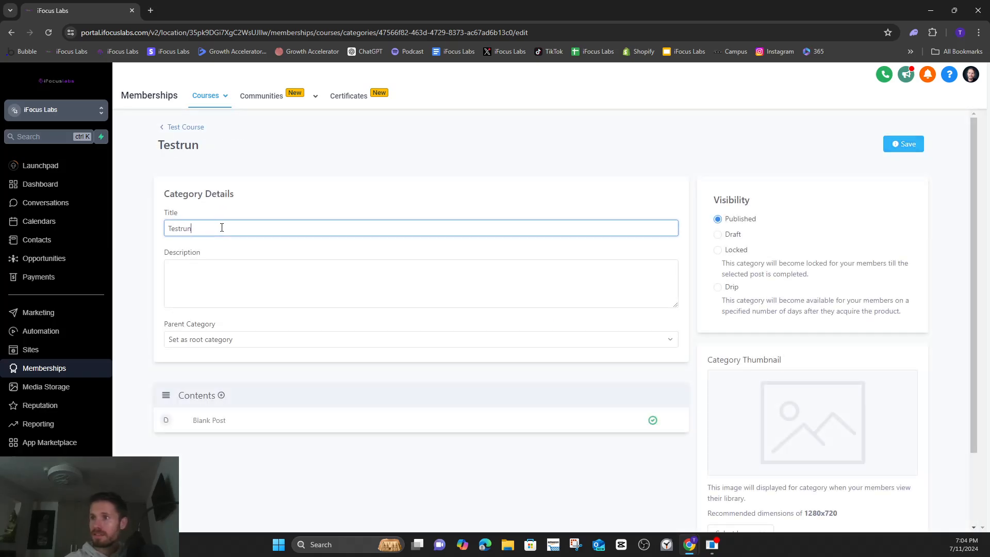
click(622, 153)
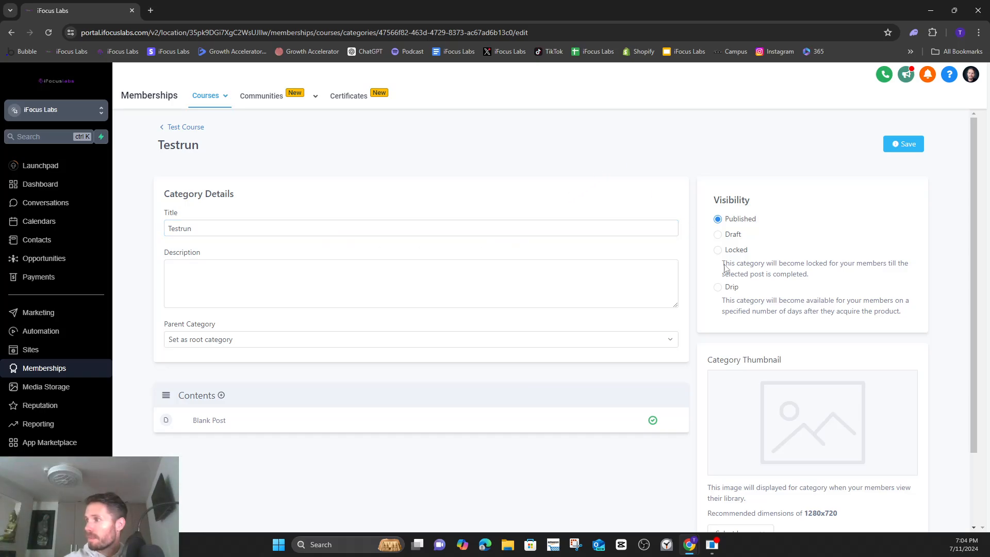
- Upload the "QuickStart Guide" image from the Thumbnails folder as the category thumbnail
scroll(702, 380, down, 2)
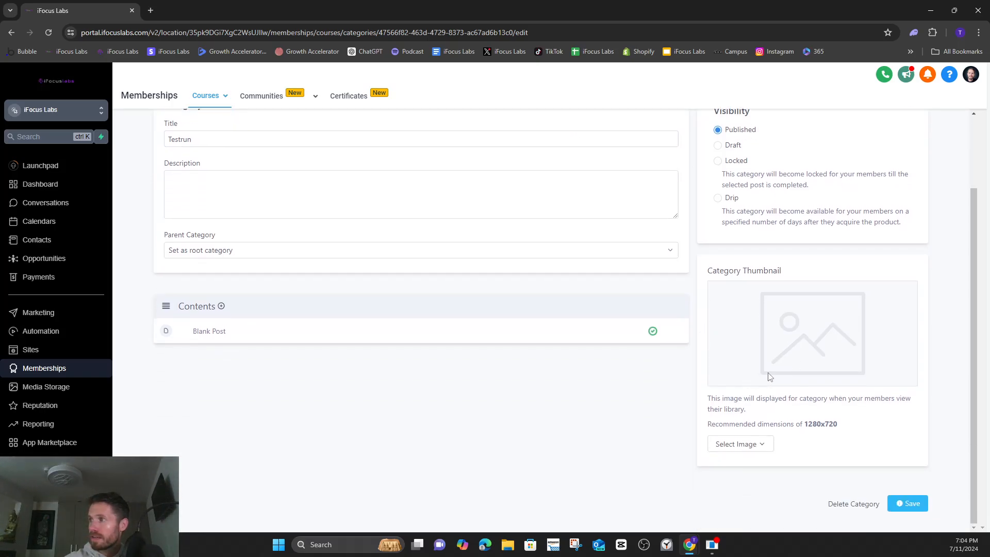
click(763, 447)
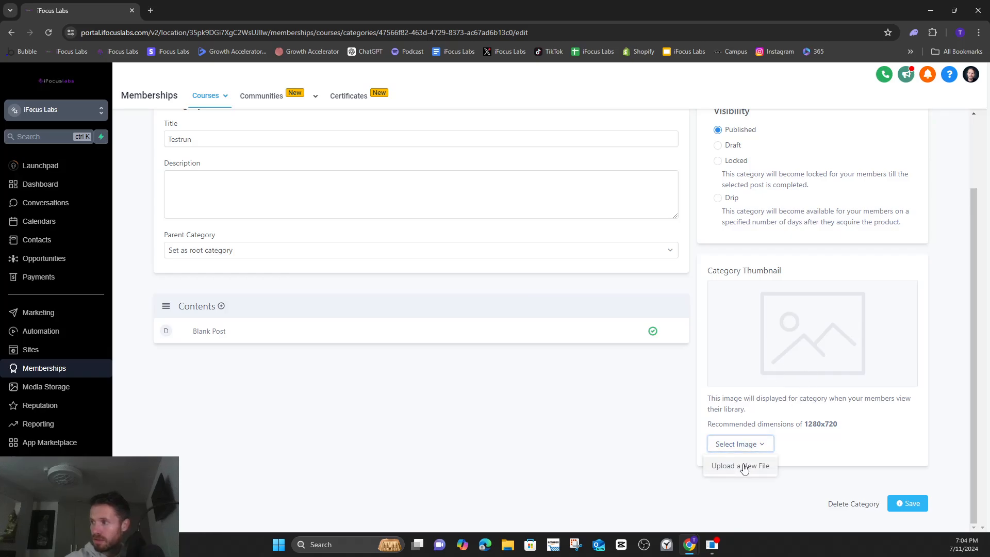
click(745, 467)
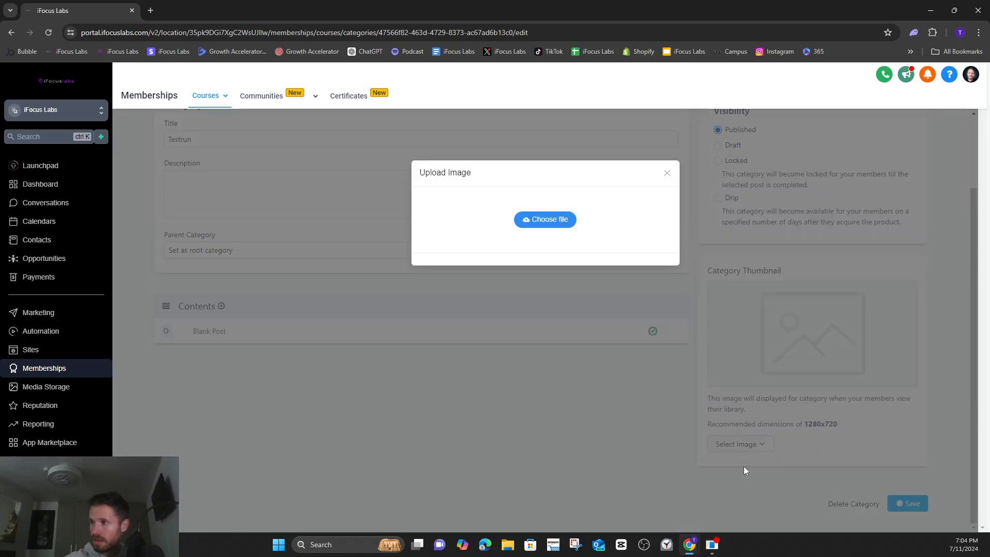
click(561, 221)
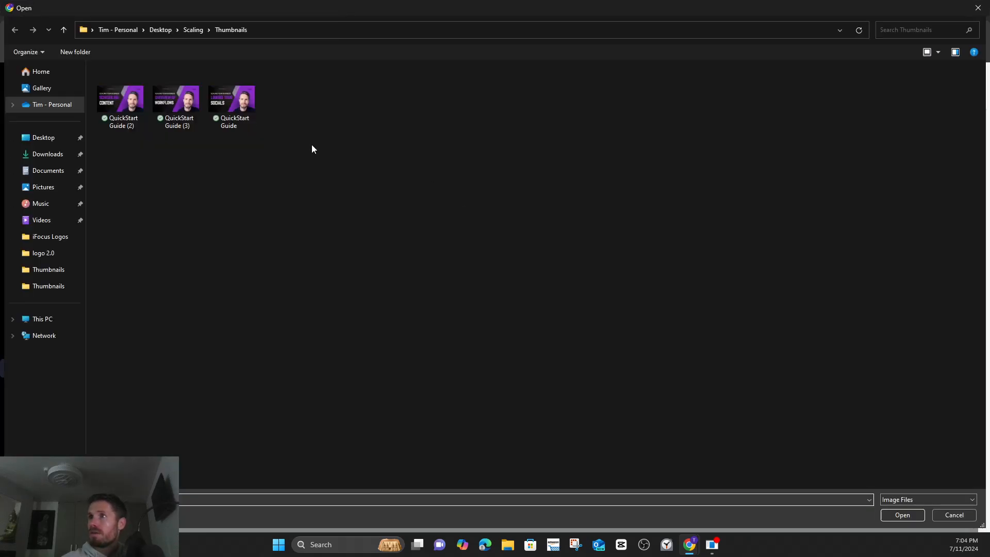
click(231, 101)
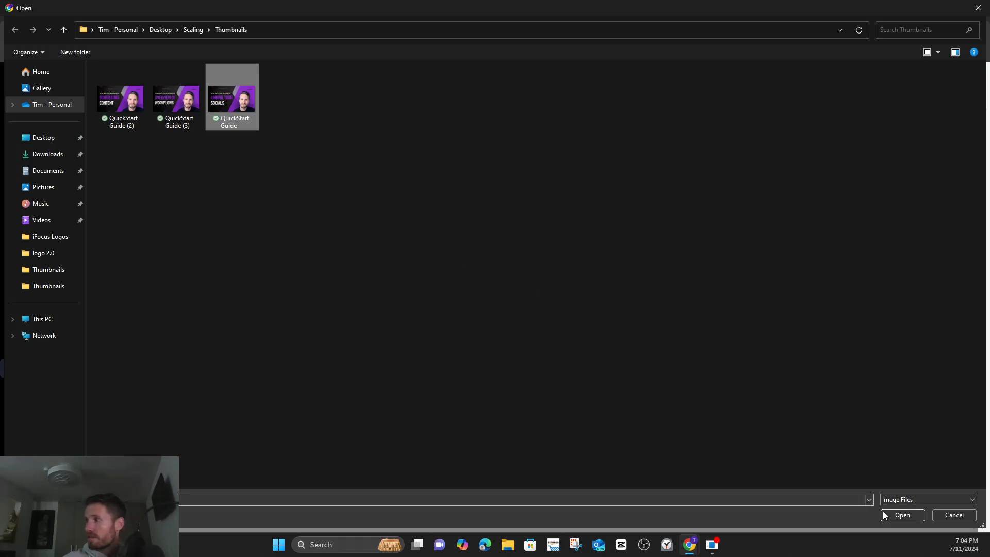
click(902, 514)
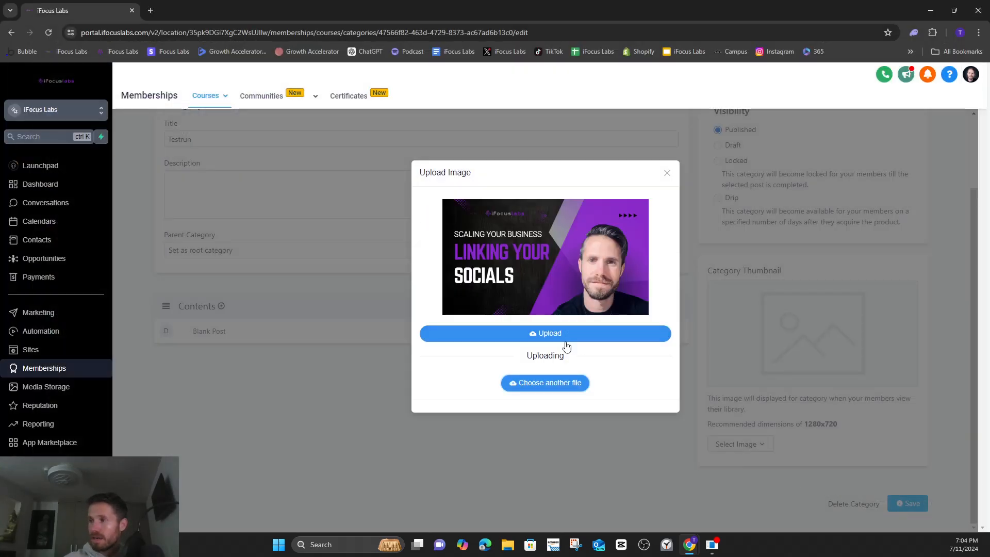
click(549, 334)
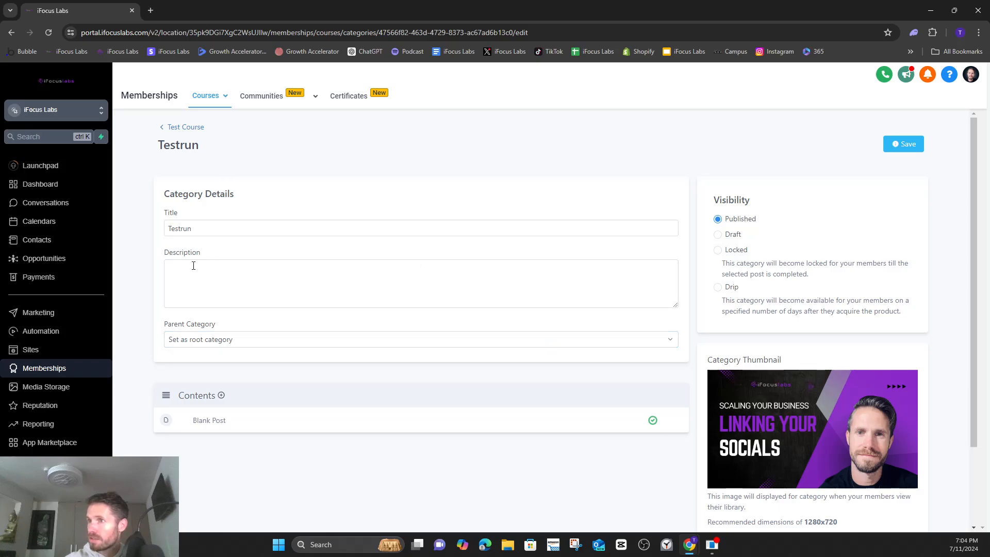
- Enter "description" as the category description, leave the parent set as root category, and save the category
click(236, 280)
text(description)
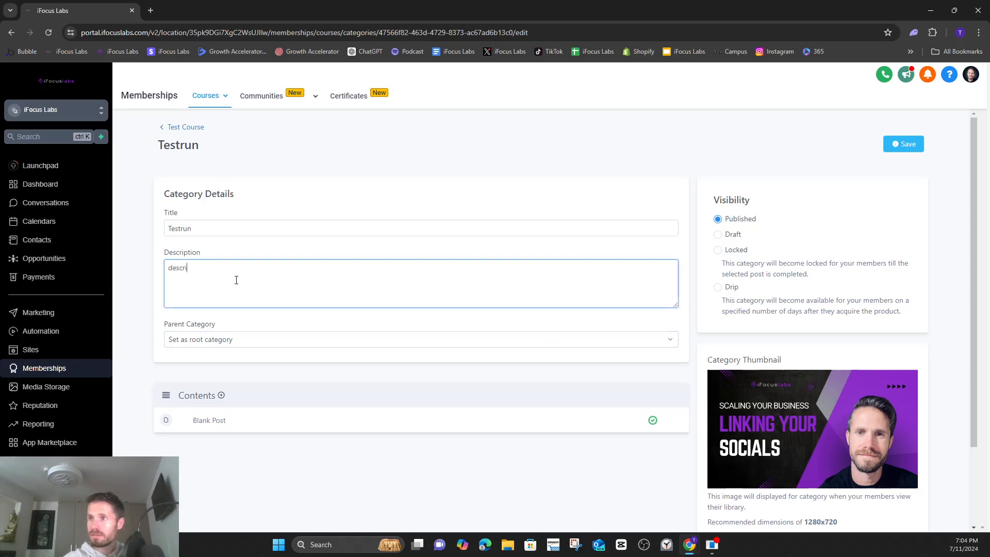
click(671, 341)
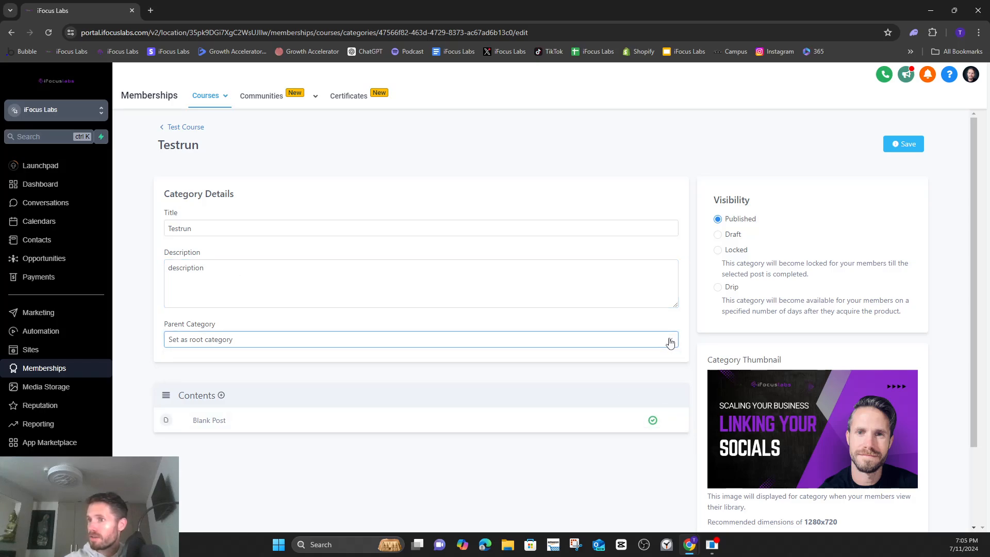
click(909, 147)
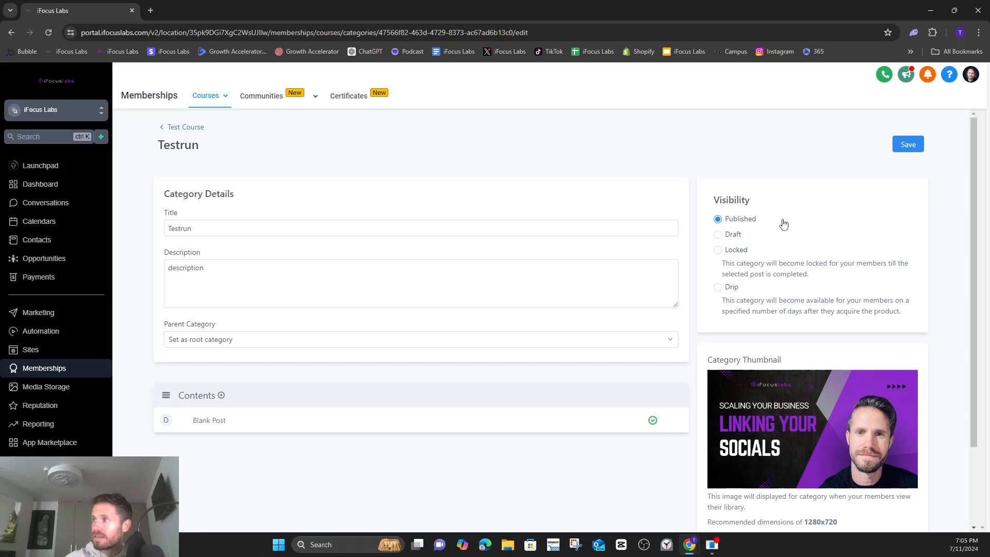
- Set Blank Post's status to Published in the Test Course outline and open the post for editing
click(187, 128)
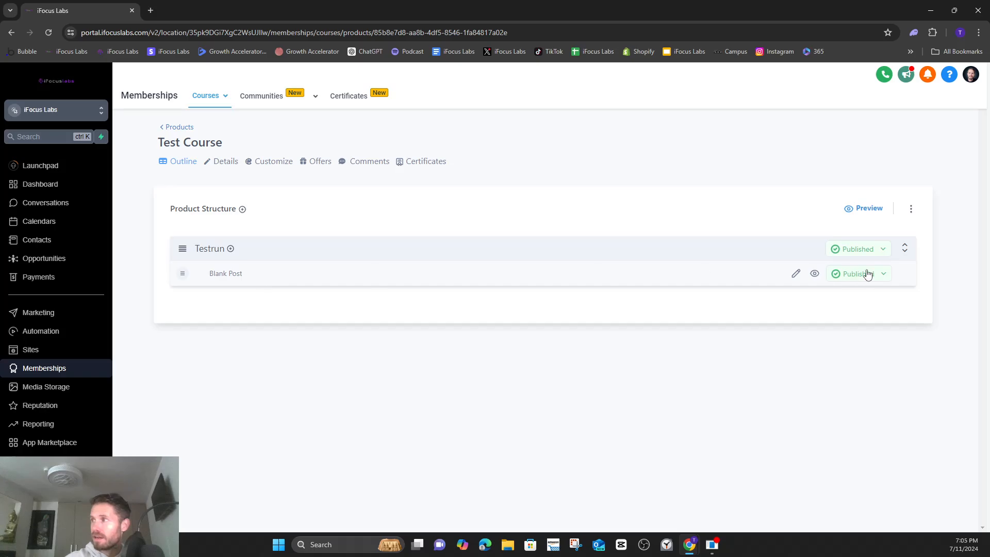
click(883, 274)
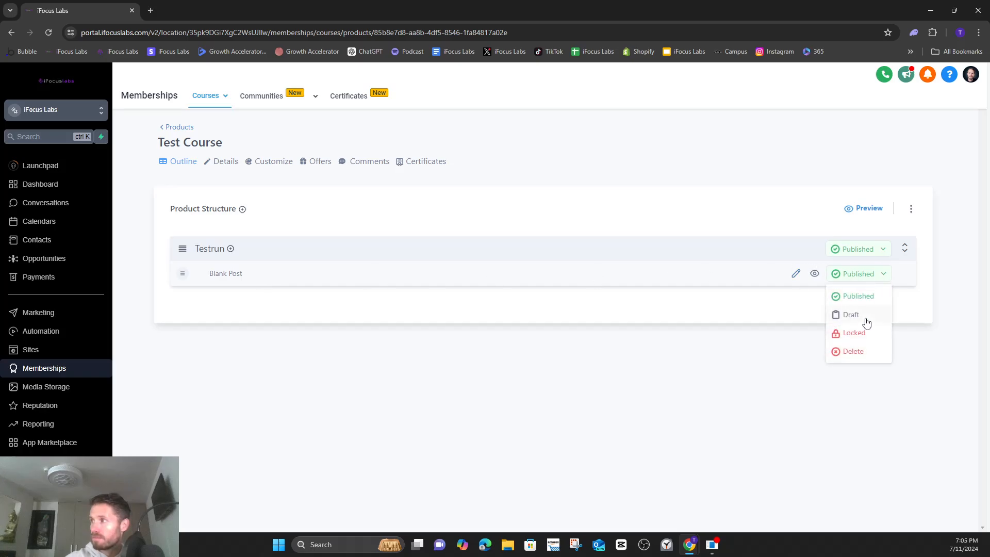
click(871, 296)
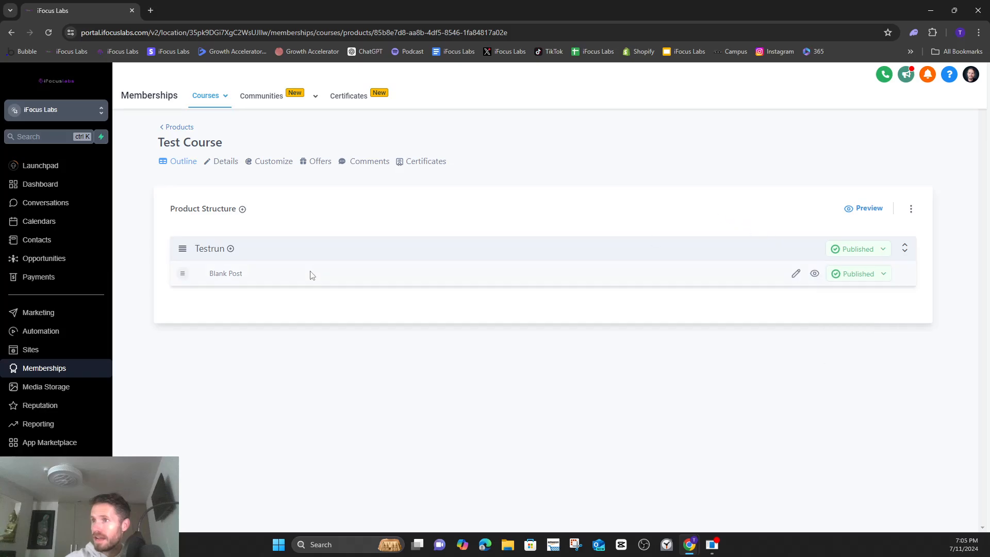
click(232, 275)
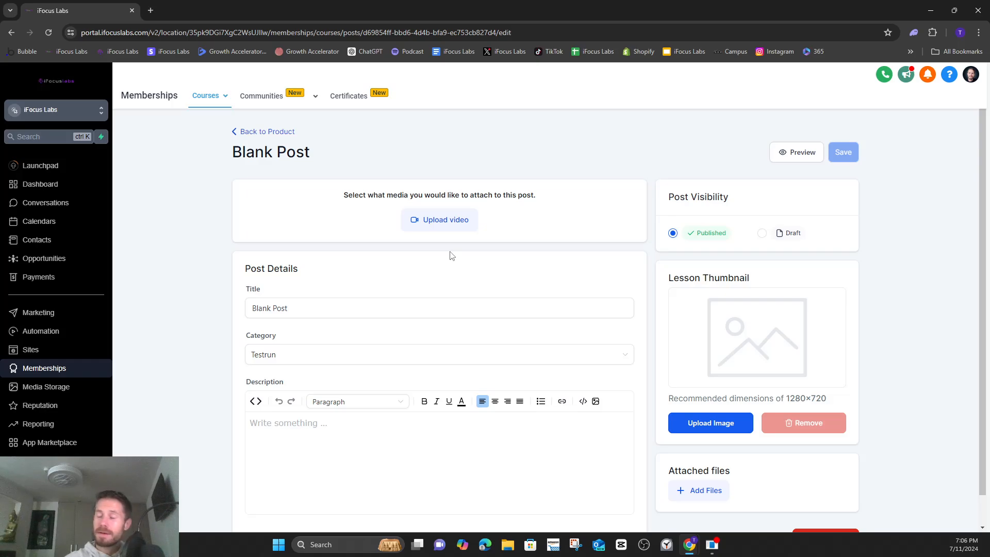
click(442, 218)
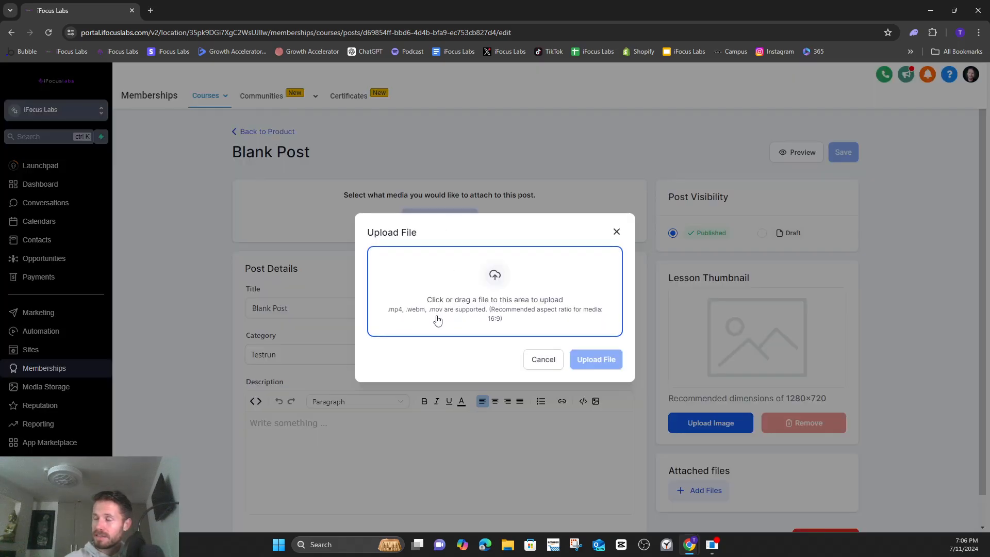
click(617, 233)
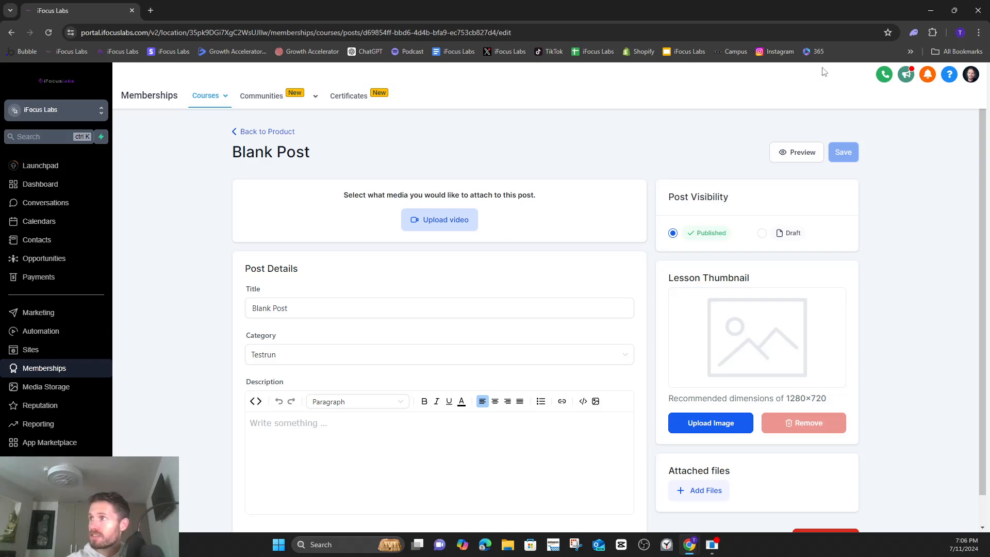
click(932, 10)
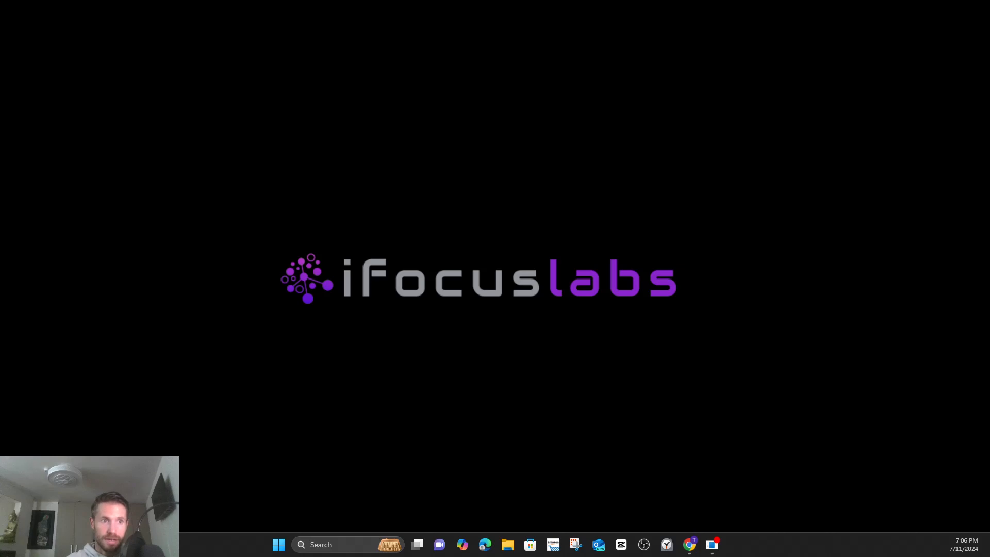
drag(0, 106, 245, 118)
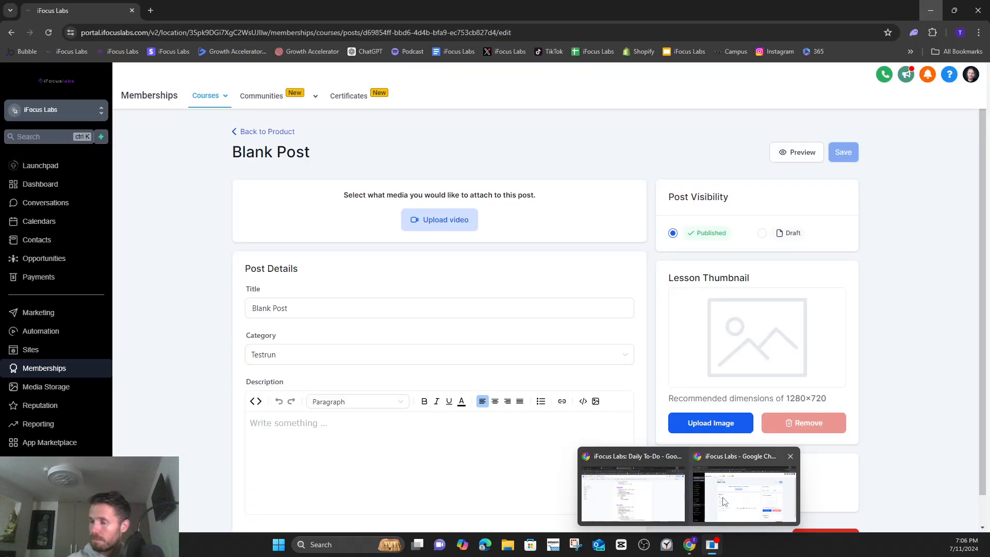
click(748, 482)
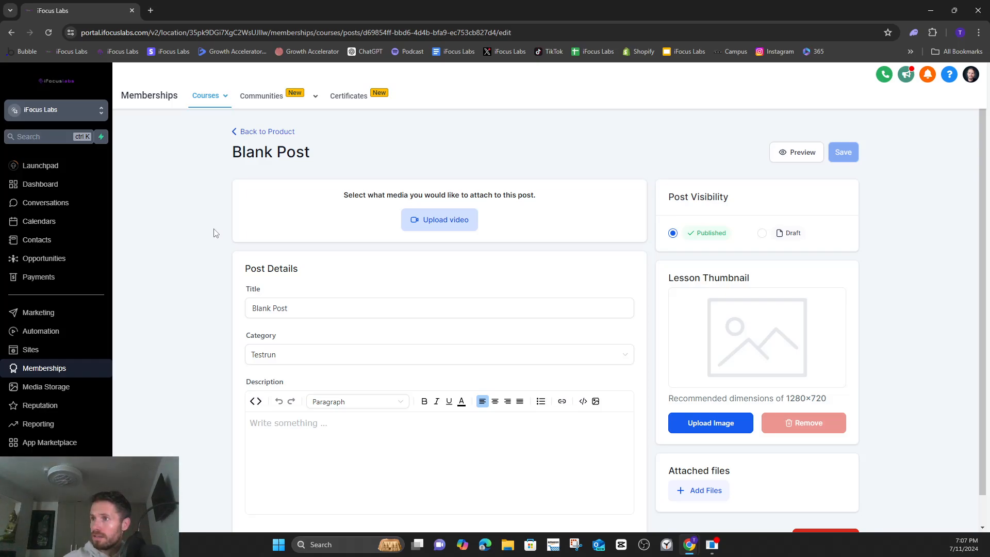
- Upload the "1. Onboarding Overview-converted" video from Desktop > Onboarding > Quickstart Guide to the blank post
click(447, 226)
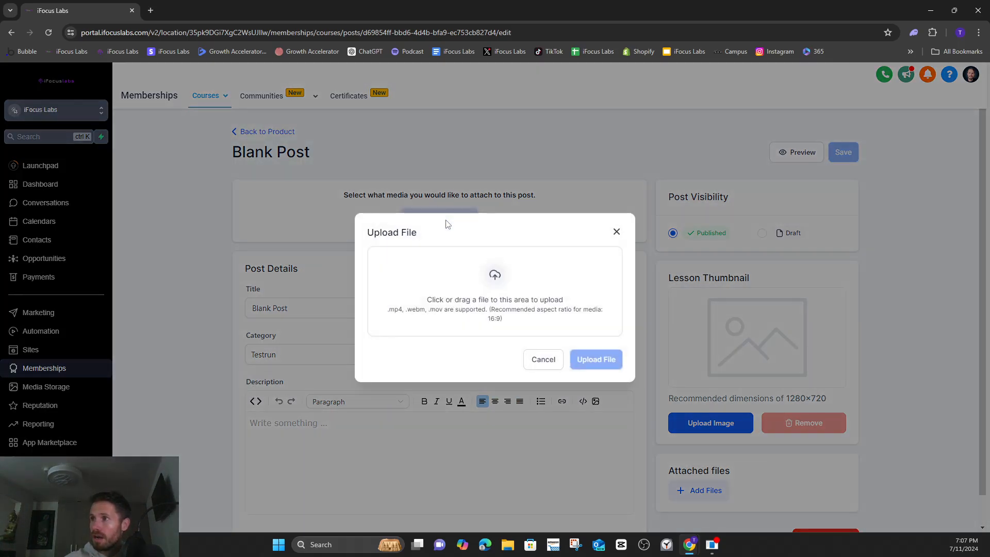
click(461, 290)
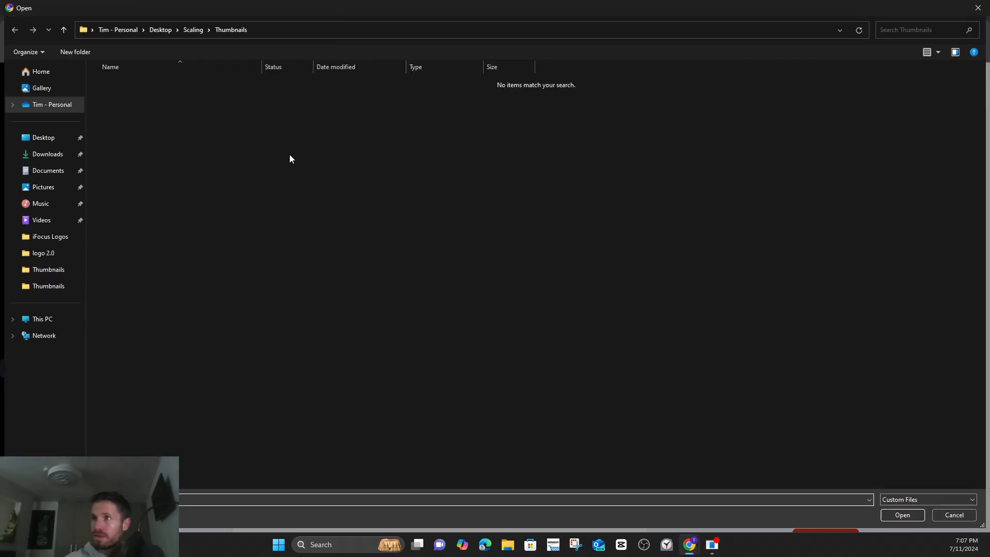
click(44, 140)
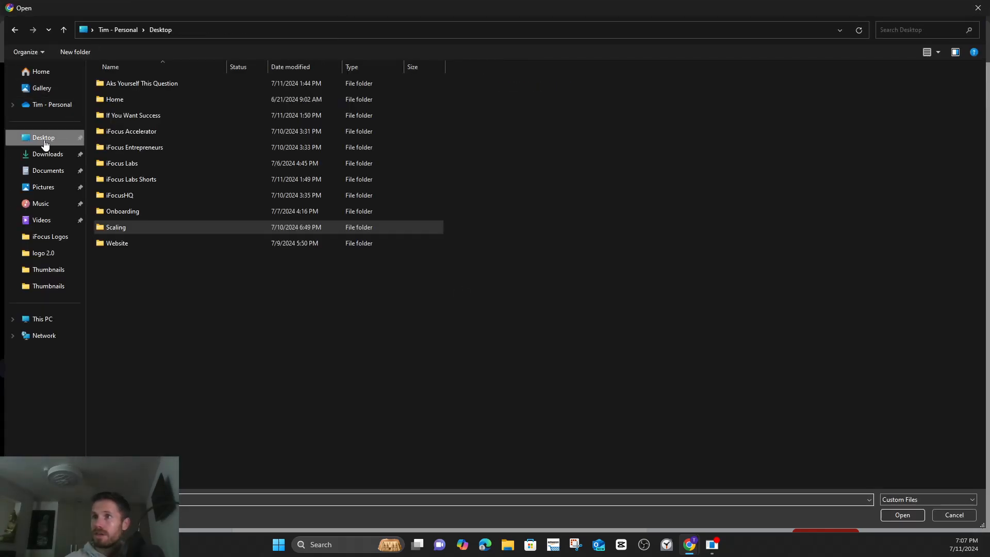
double_click(135, 211)
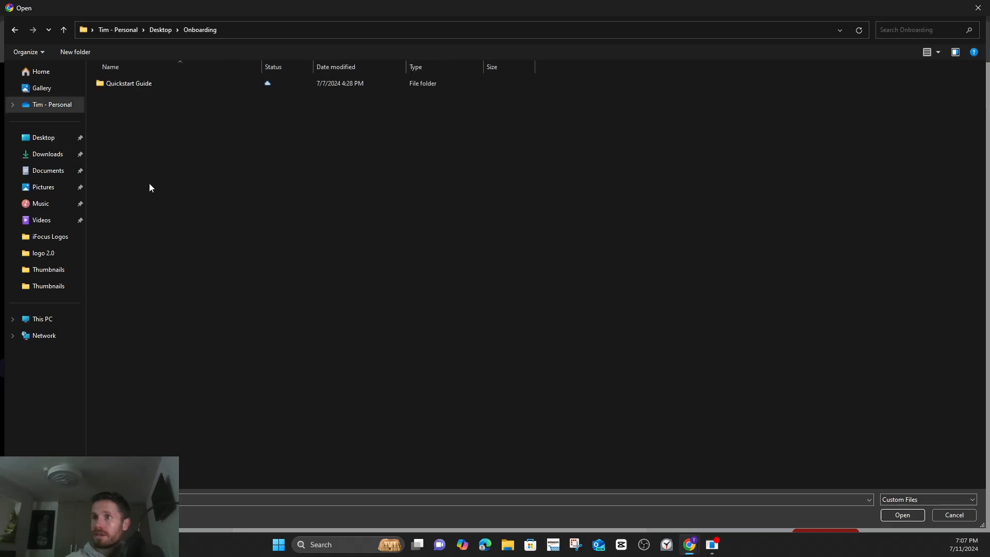
double_click(140, 85)
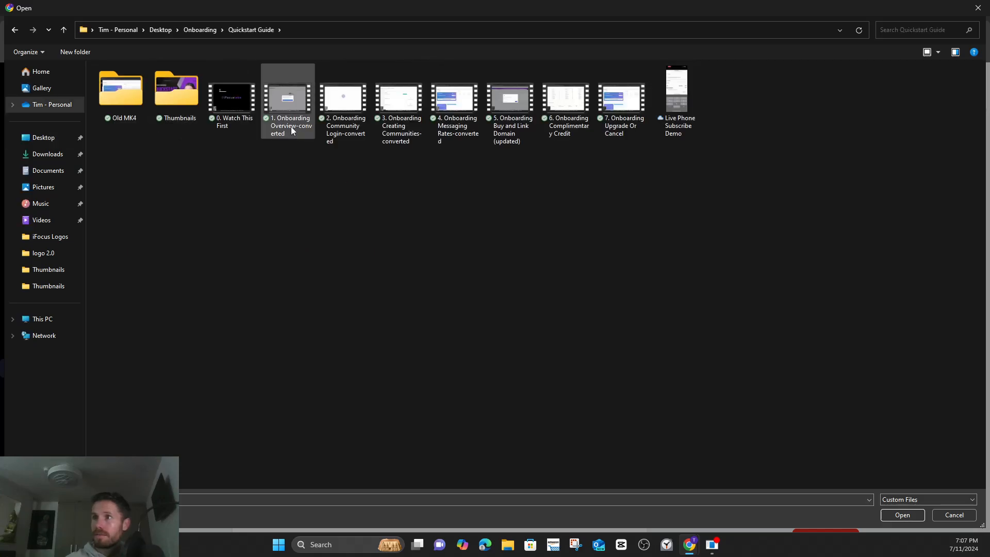
click(283, 105)
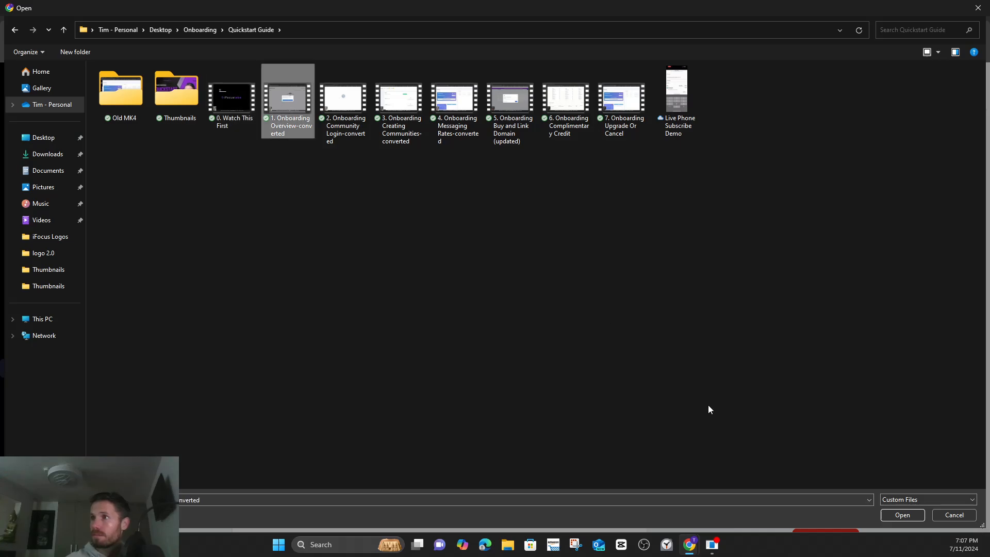
click(890, 515)
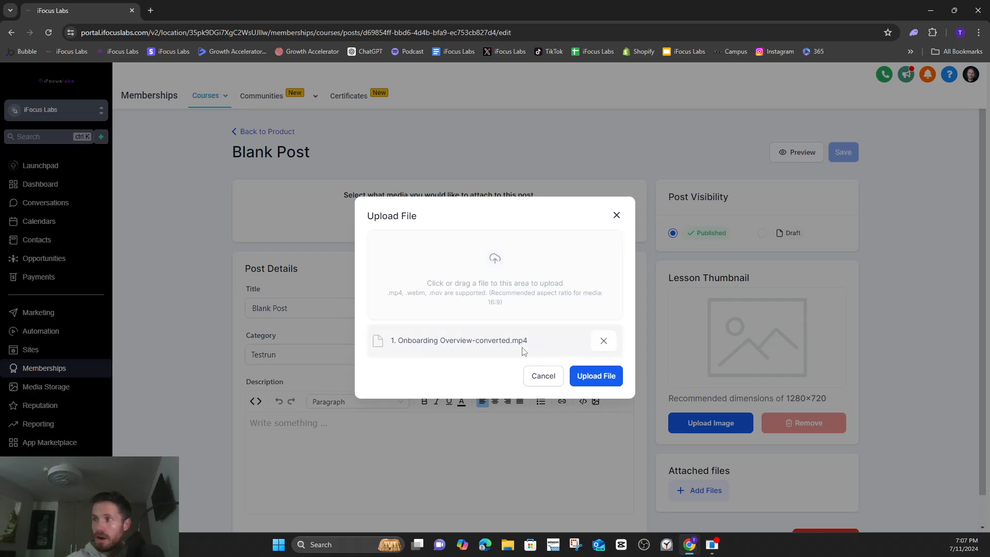
click(598, 378)
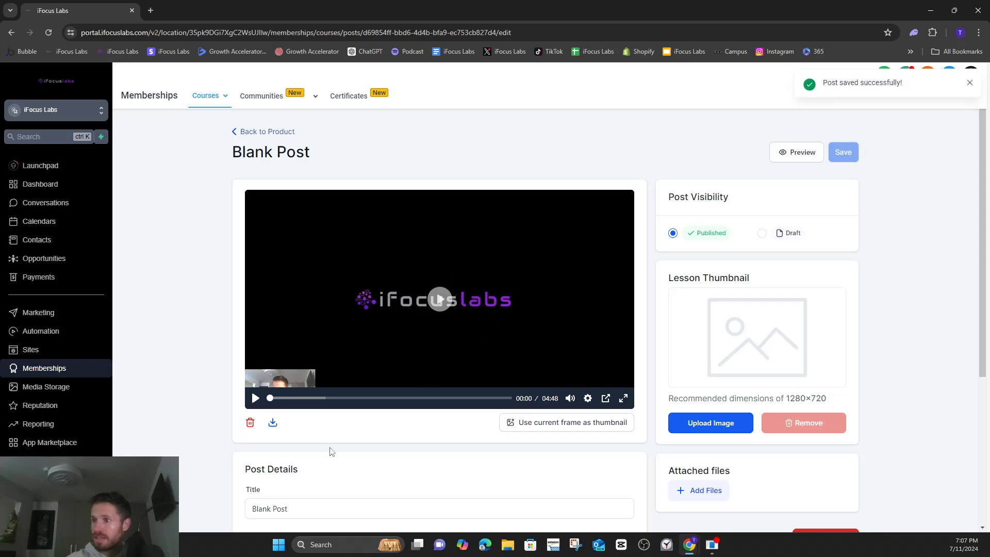
- Change the post's title to "testing lessons"
scroll(309, 454, down, 2)
drag(298, 406, 250, 397)
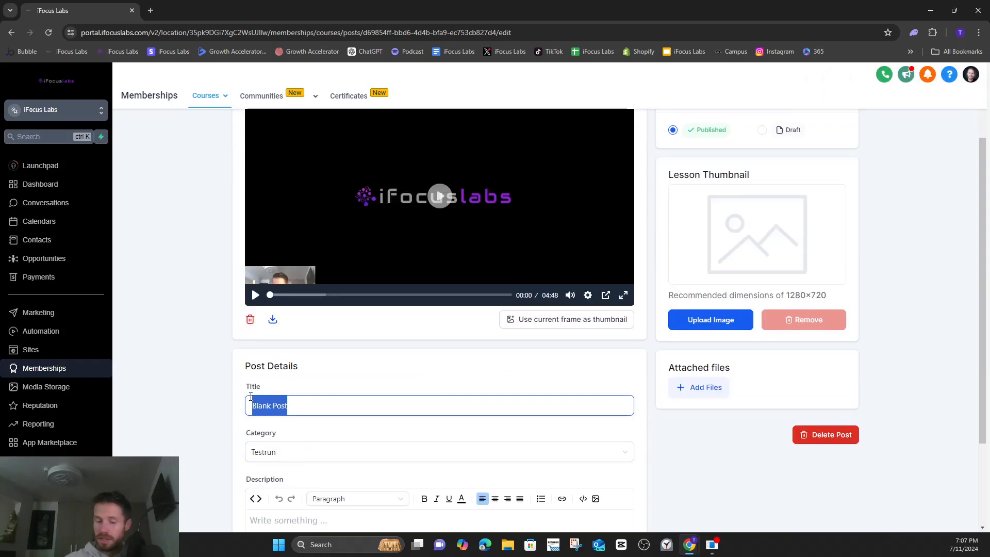
text(testin)
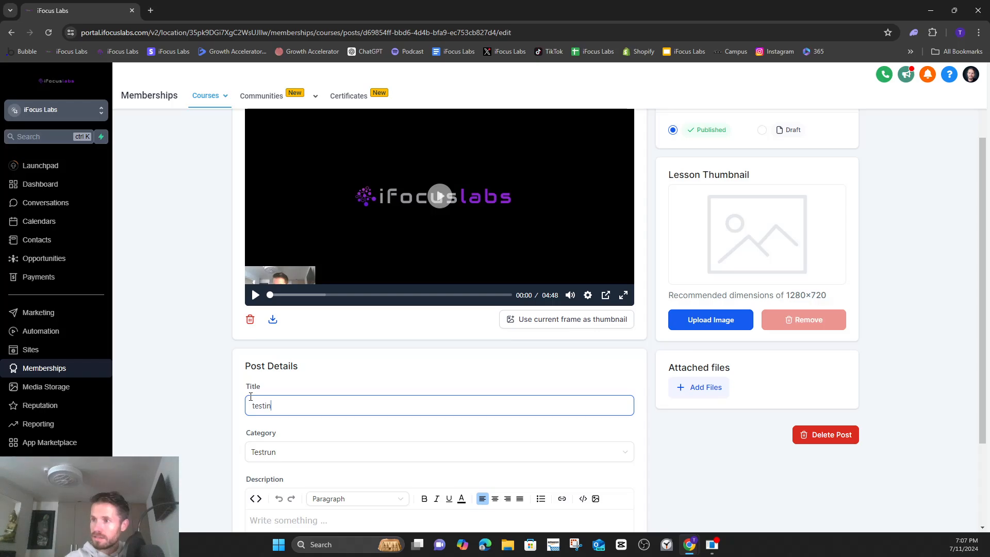
text(g lessons)
scroll(340, 417, down, 3)
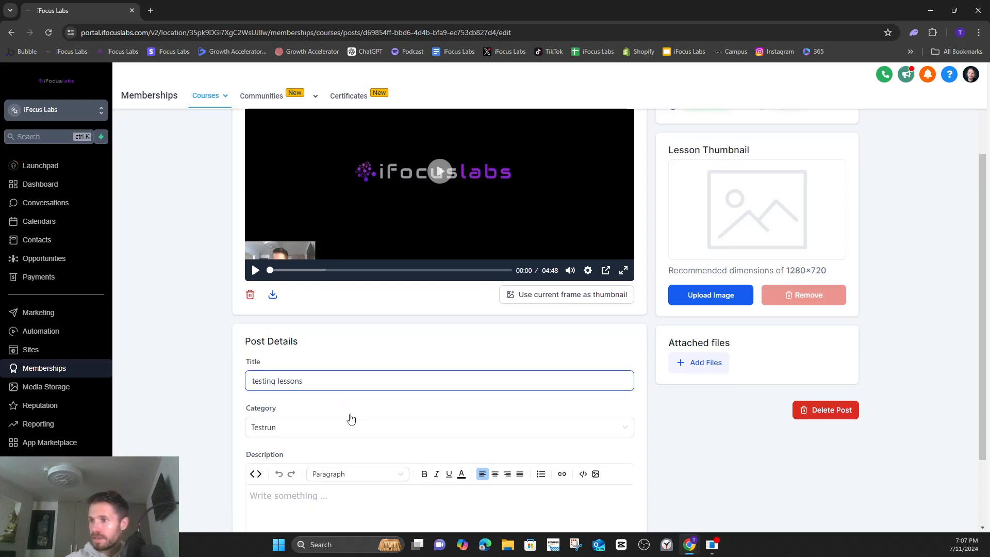
click(305, 411)
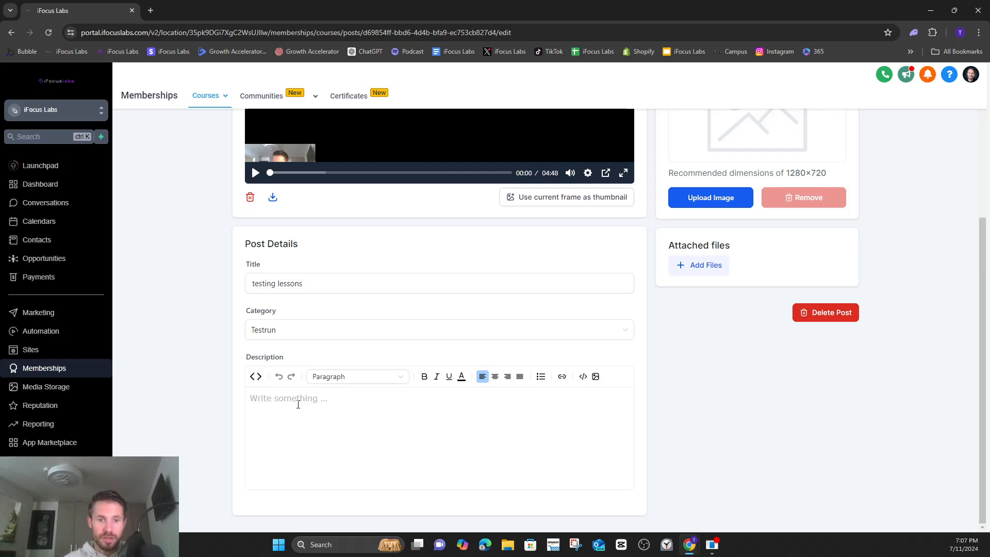
- Attach "Watch This First.png" from the Quickstart Guide's Thumbnails folder to the post as an attached file
click(716, 269)
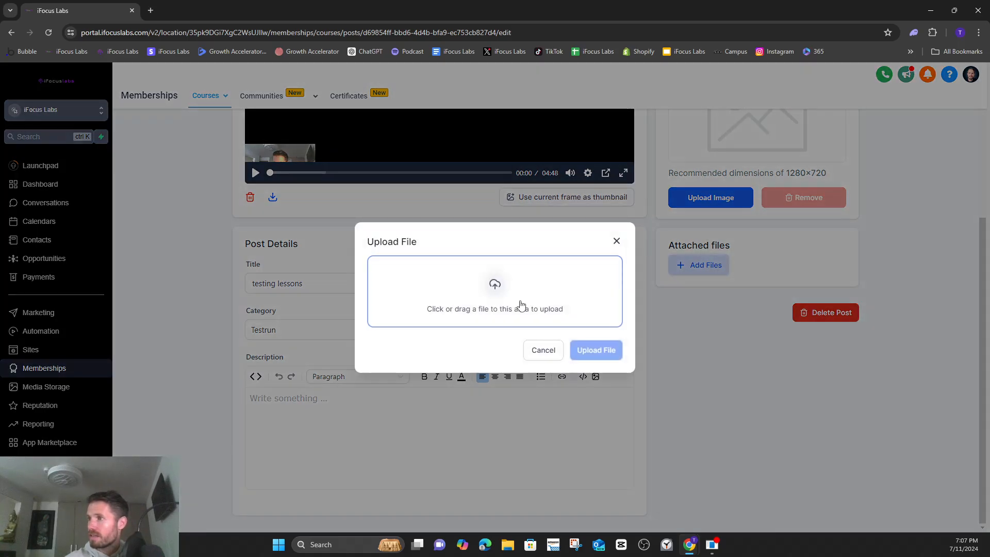
click(489, 283)
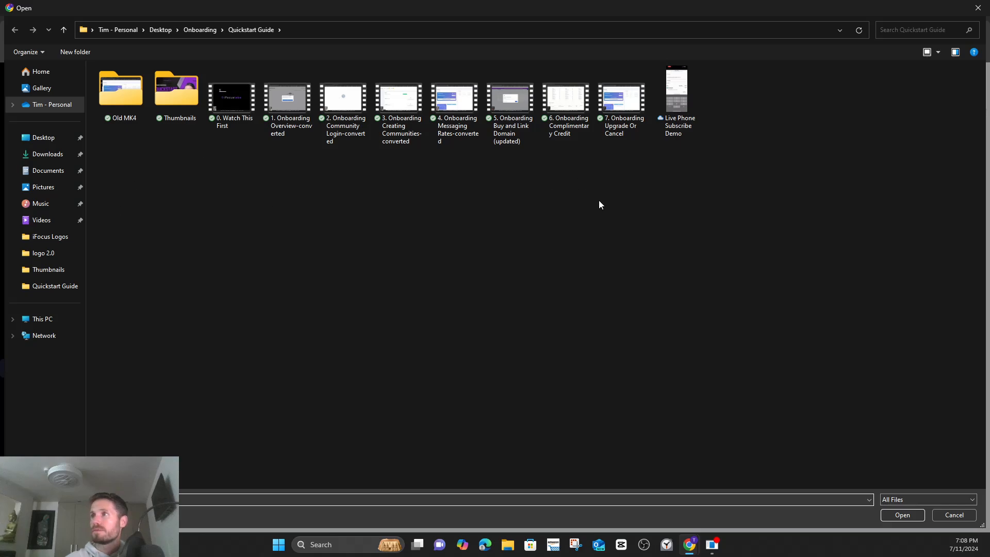
double_click(187, 102)
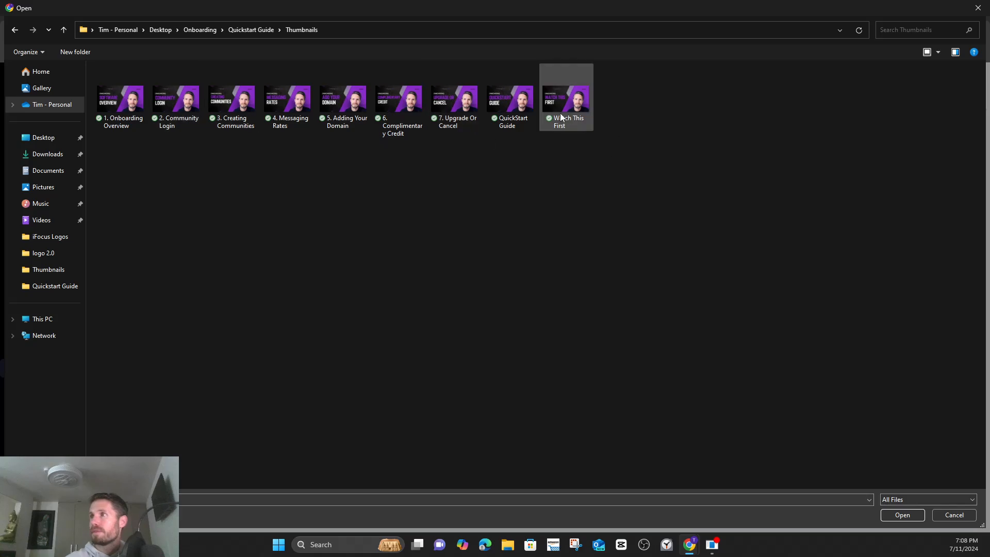
click(560, 114)
click(890, 517)
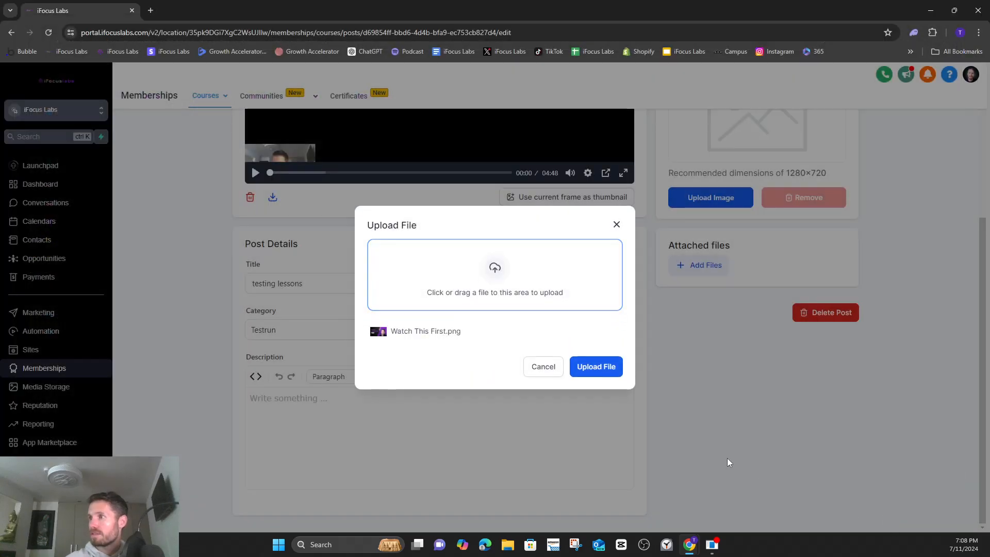
click(597, 369)
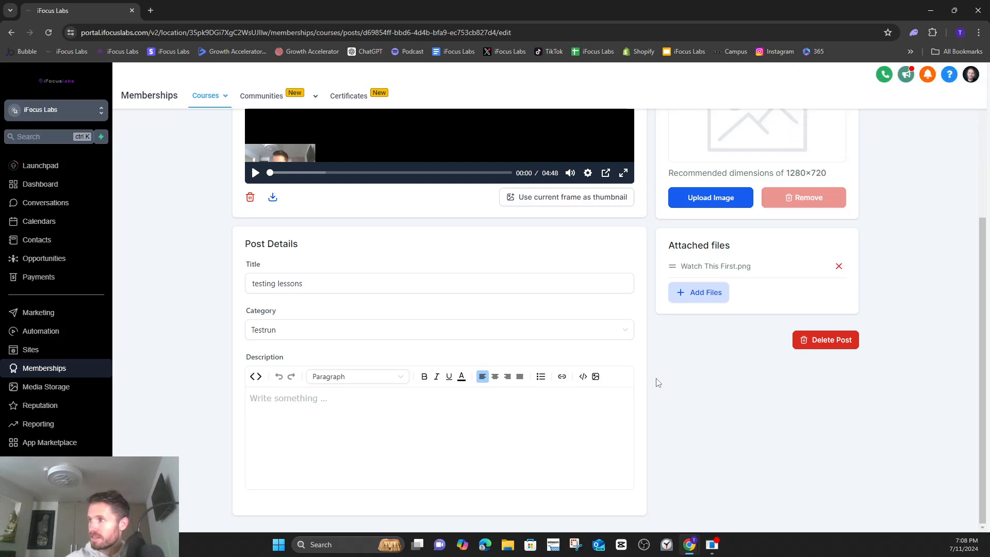
- Upload "3. Creating Communities.png" from the Thumbnails folder as the lesson thumbnail
scroll(655, 384, up, 3)
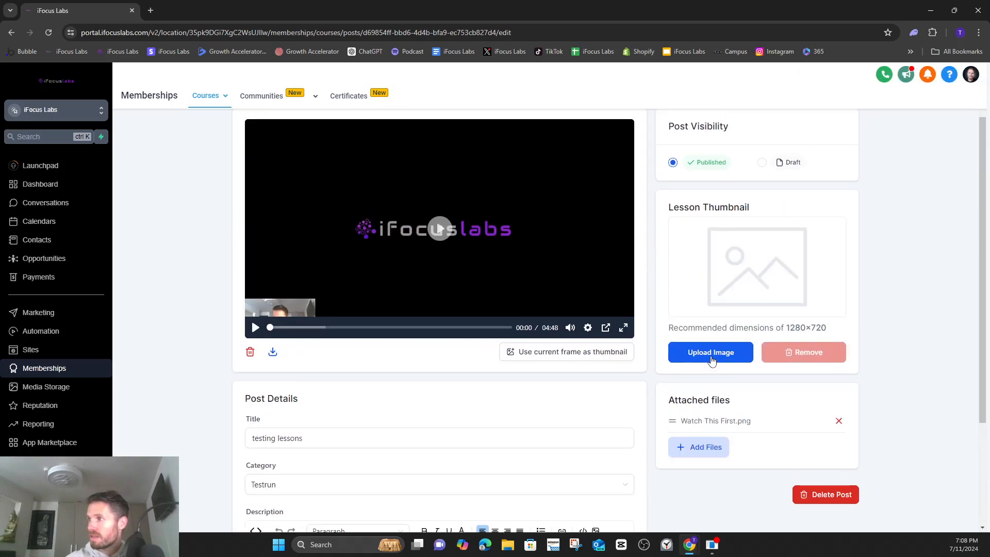
click(712, 357)
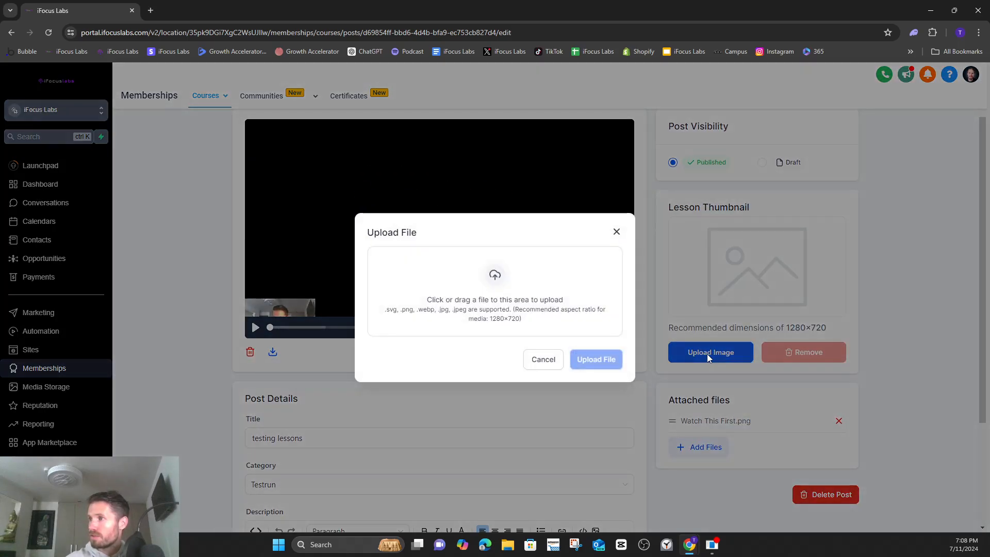
click(522, 307)
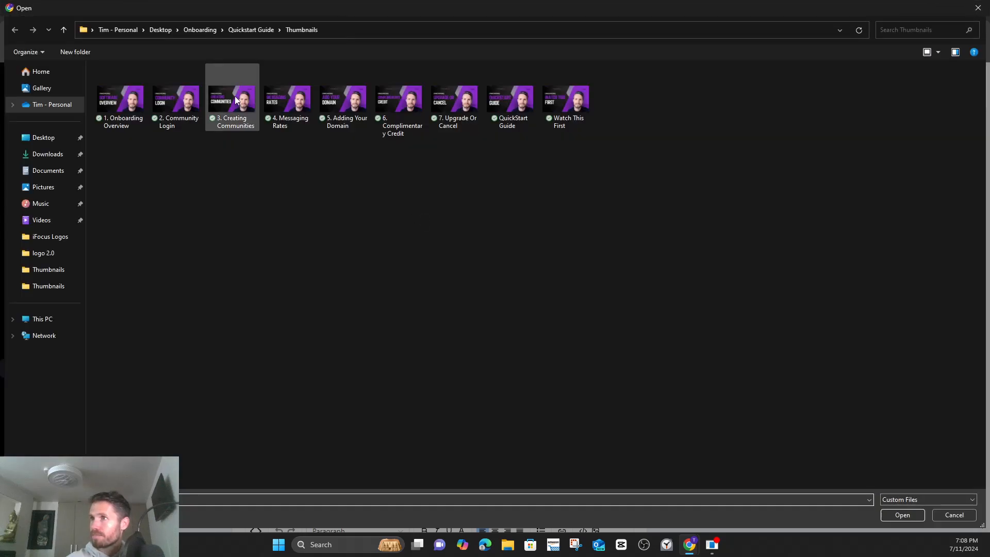
click(235, 100)
click(905, 515)
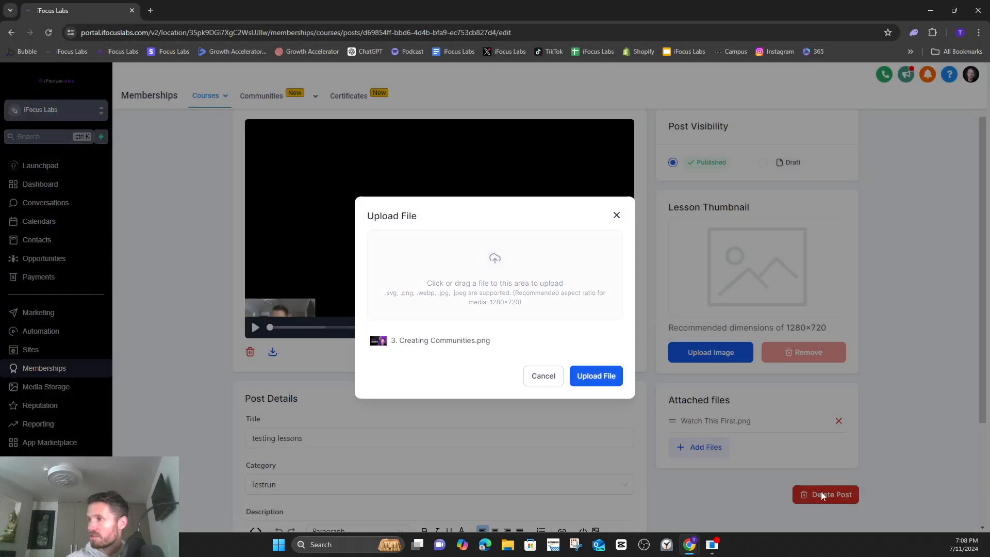
click(600, 380)
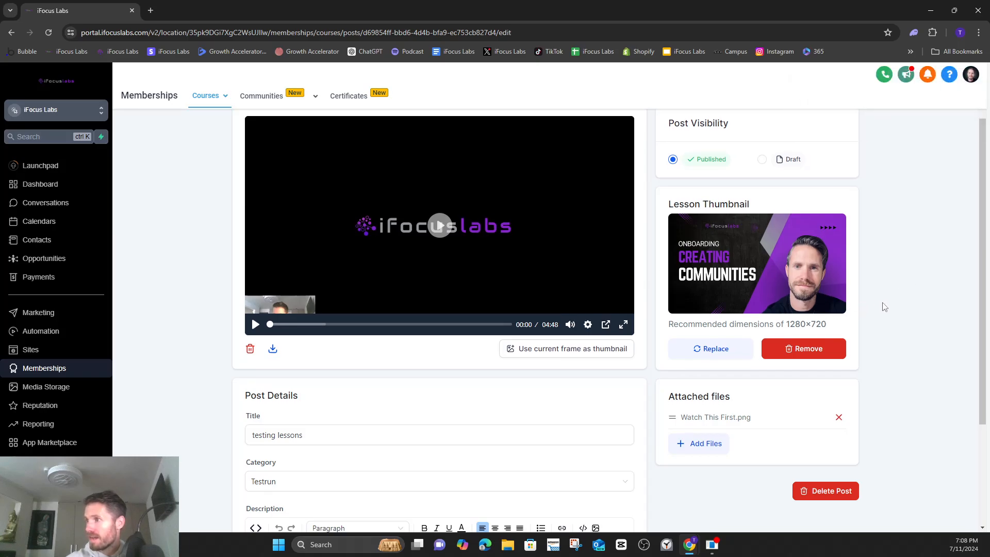
scroll(882, 305, down, 3)
scroll(913, 341, up, 5)
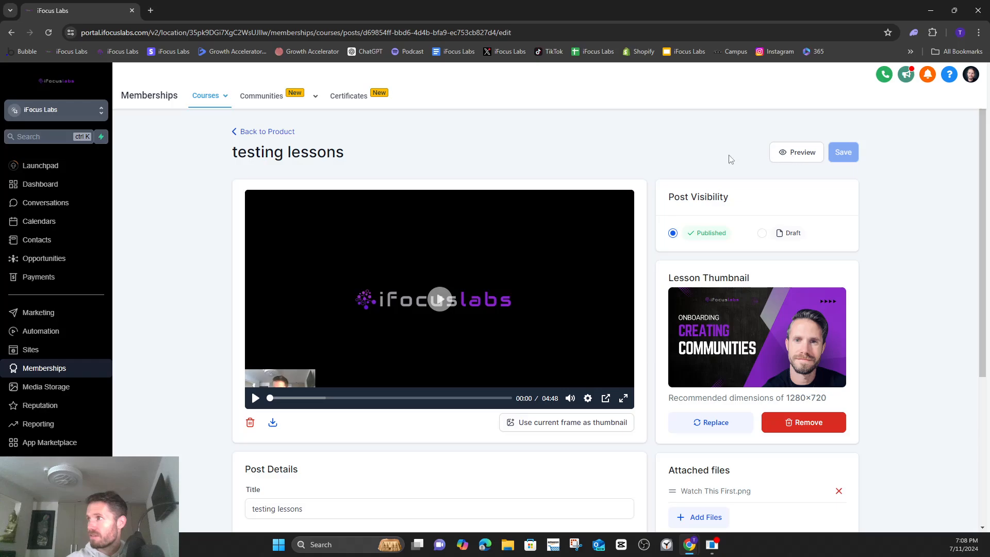
- Return to the Test Course outline and add a lesson titled "lesson 2" to the Testrun category
click(281, 133)
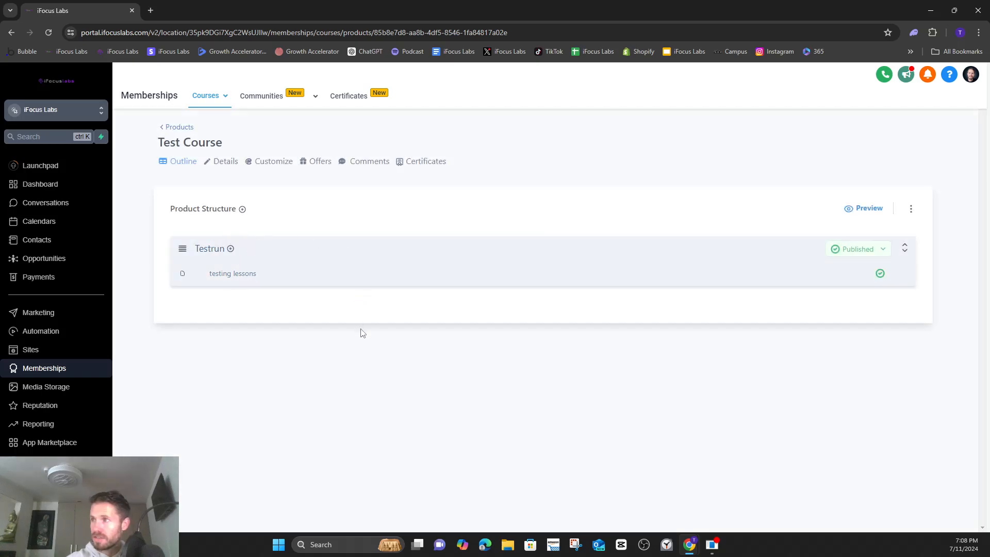
click(231, 250)
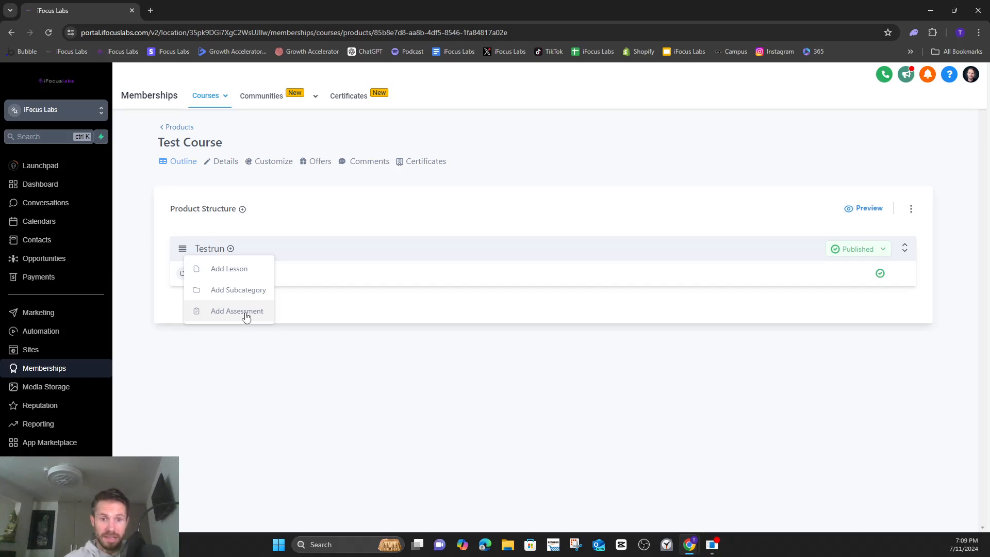
click(236, 270)
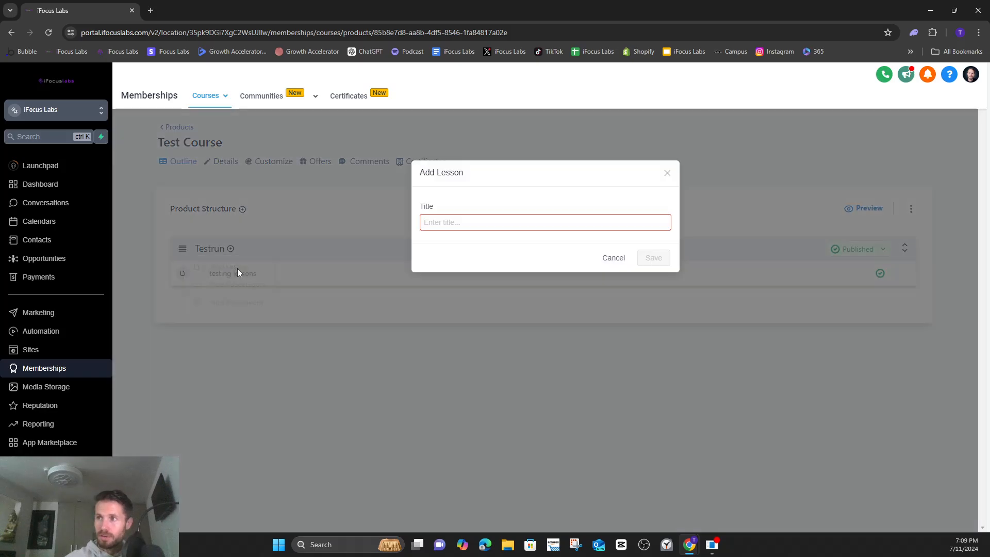
click(462, 220)
text(lesson 2)
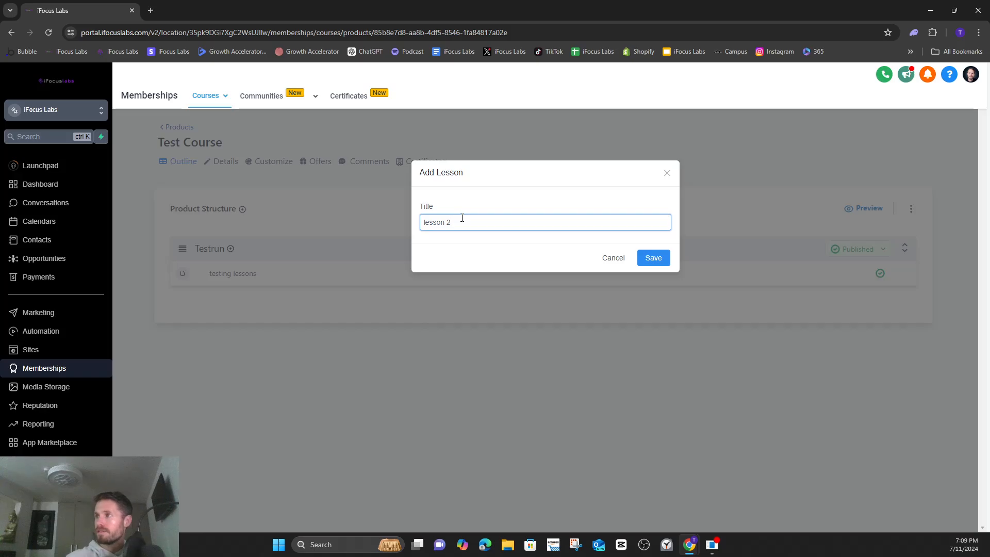
click(652, 259)
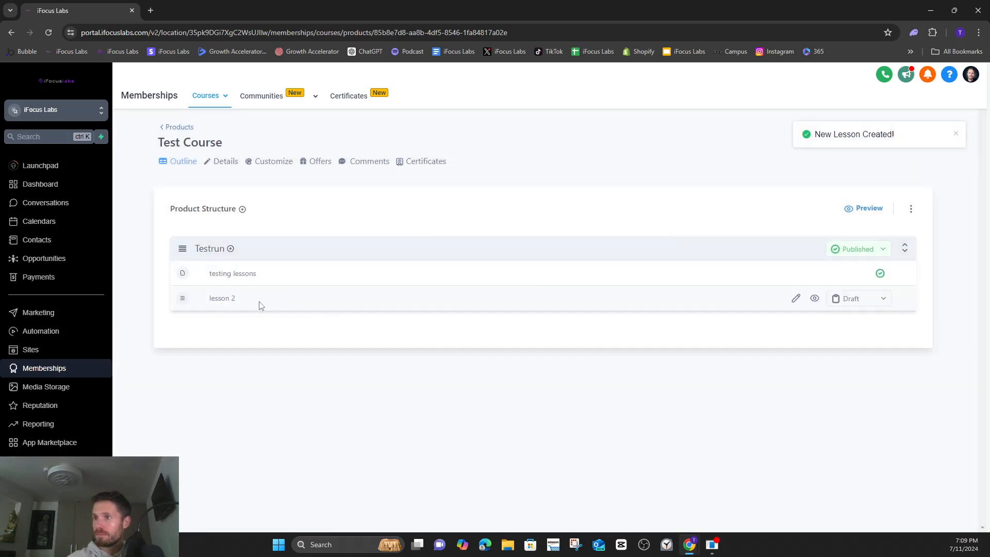
- Set lesson 2's status to Published and open the lesson for editing
click(873, 307)
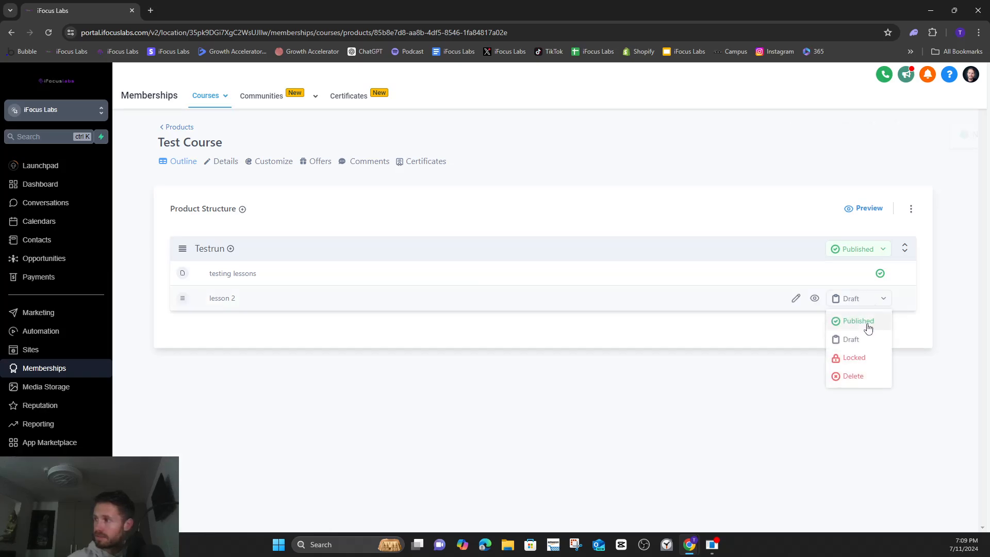
click(869, 325)
click(223, 300)
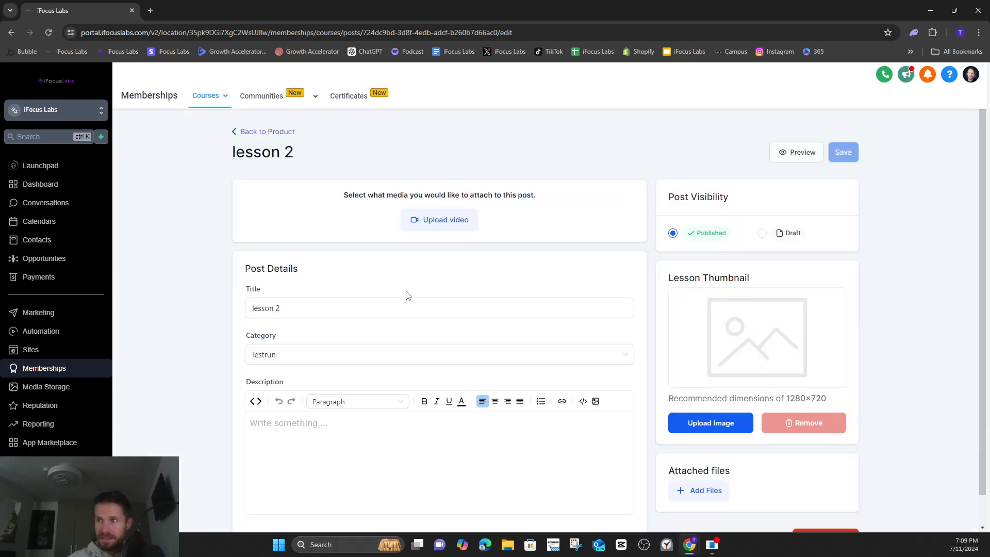
click(446, 227)
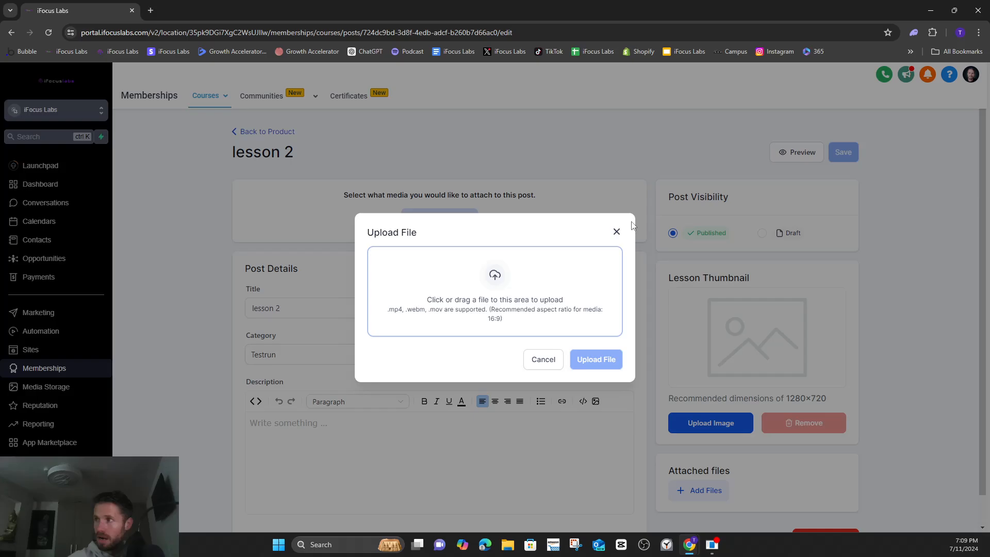
click(618, 230)
click(724, 421)
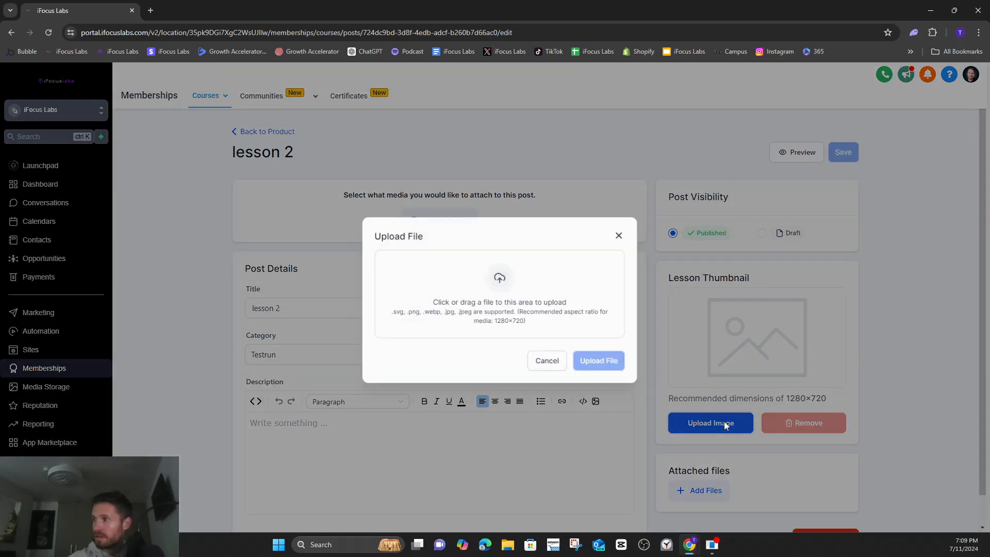
click(616, 232)
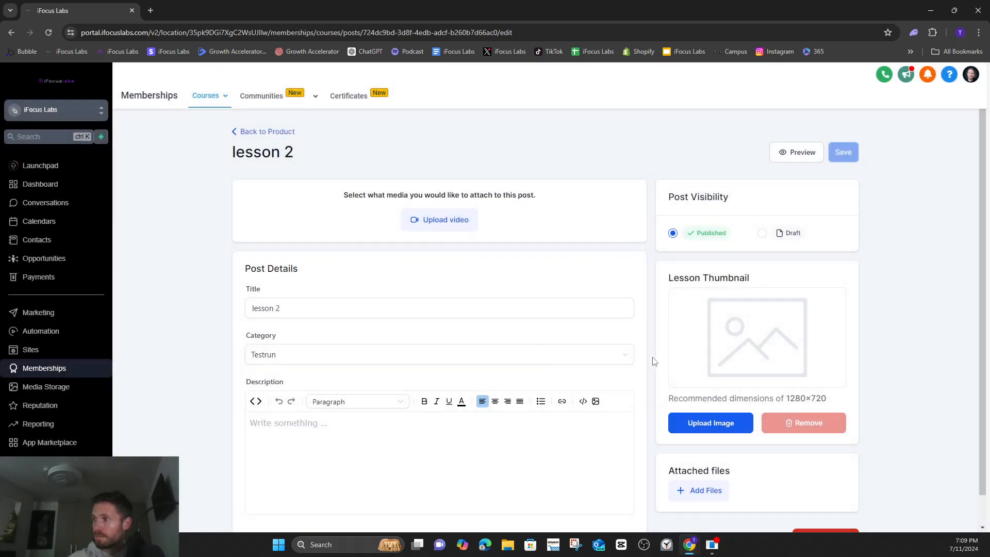
- Return to the Test Course outline, open its Classic theme for customization, and look over the product page layout
click(252, 134)
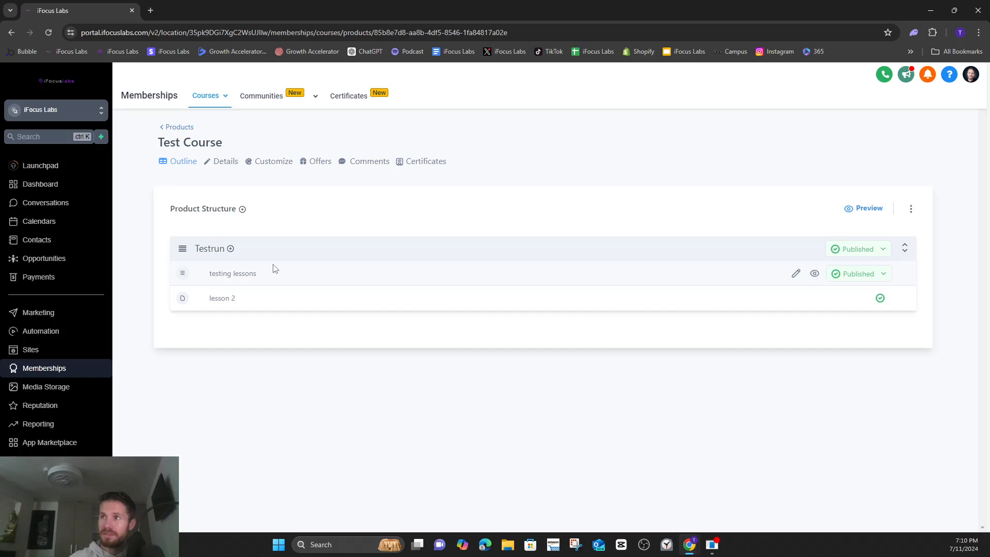
click(270, 163)
mouse_move(335, 249)
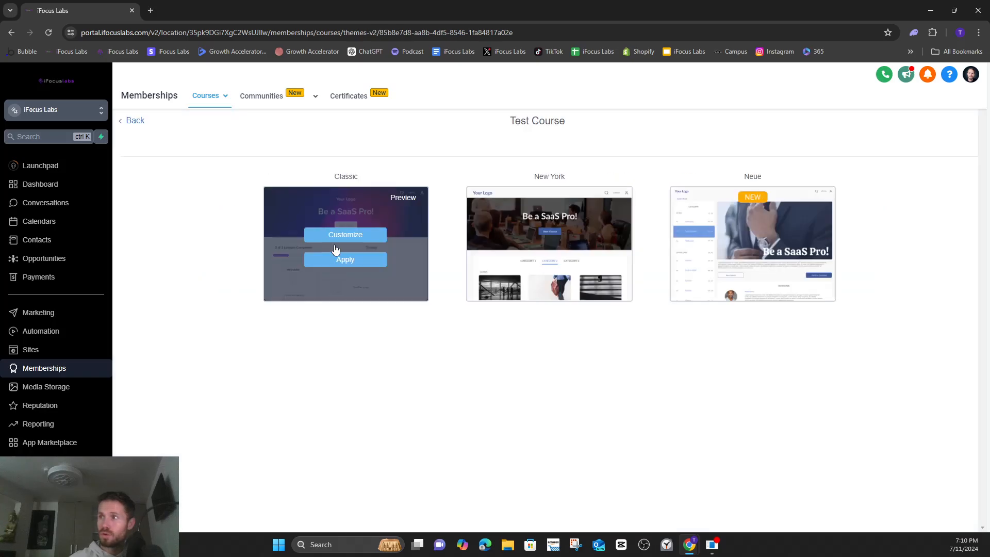
mouse_move(765, 258)
mouse_move(411, 263)
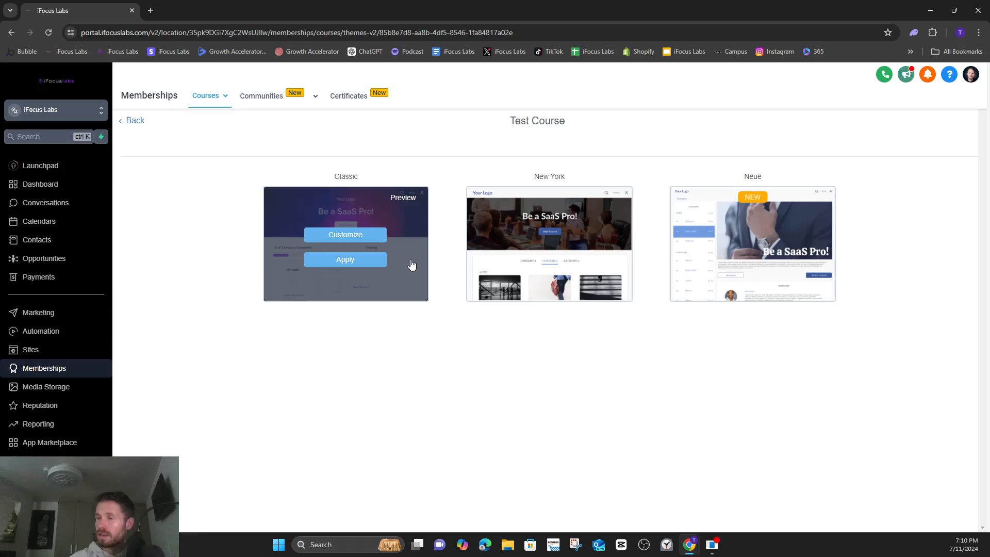
click(358, 240)
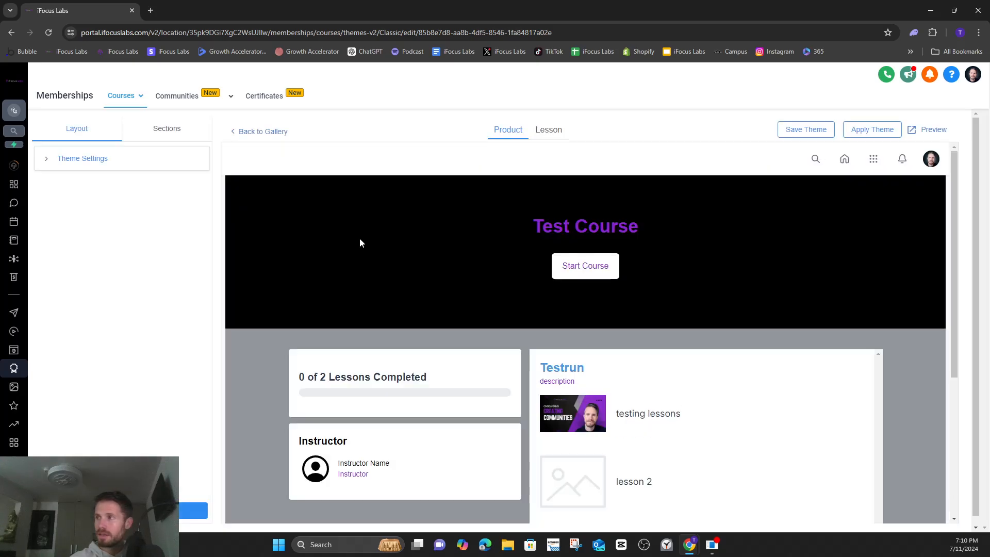
scroll(283, 364, down, 4)
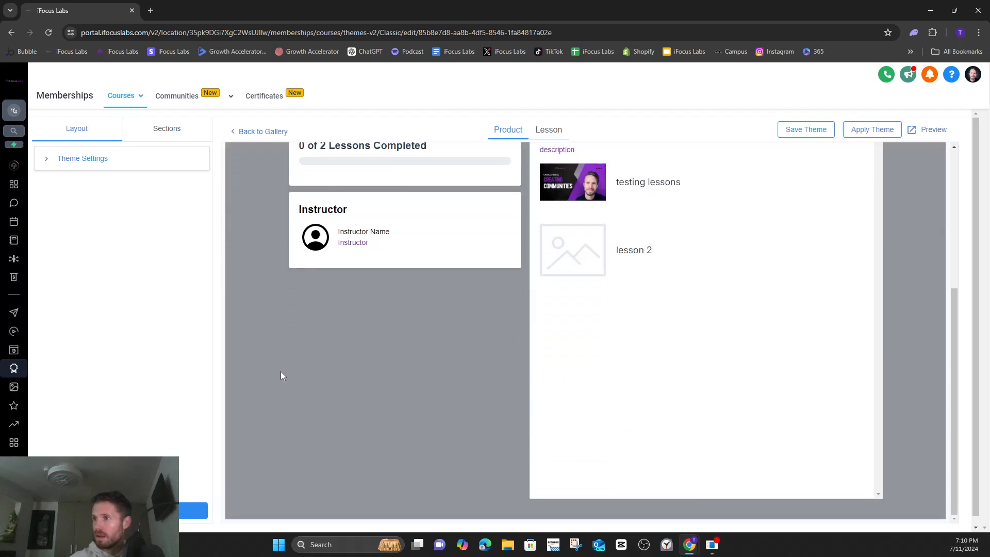
scroll(275, 382, up, 4)
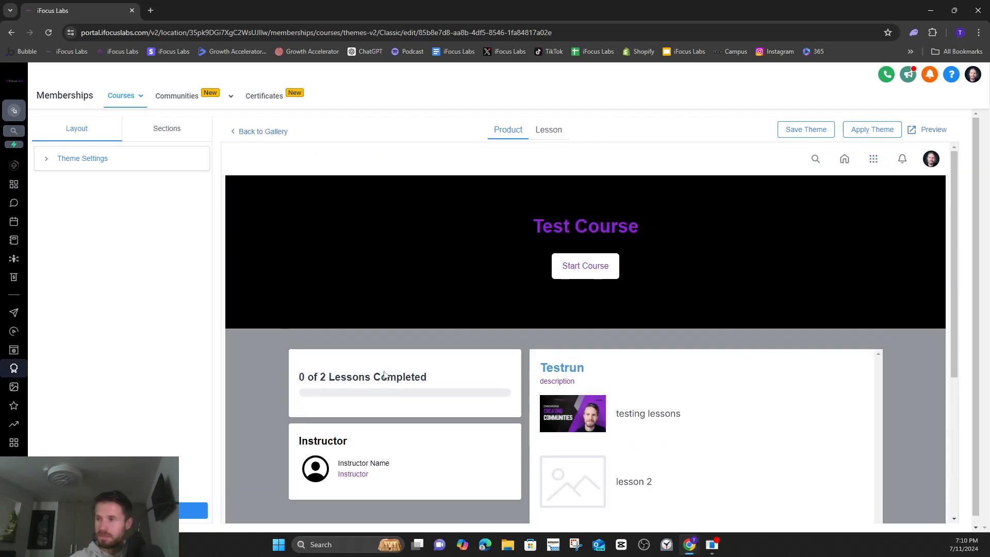
scroll(275, 338, down, 3)
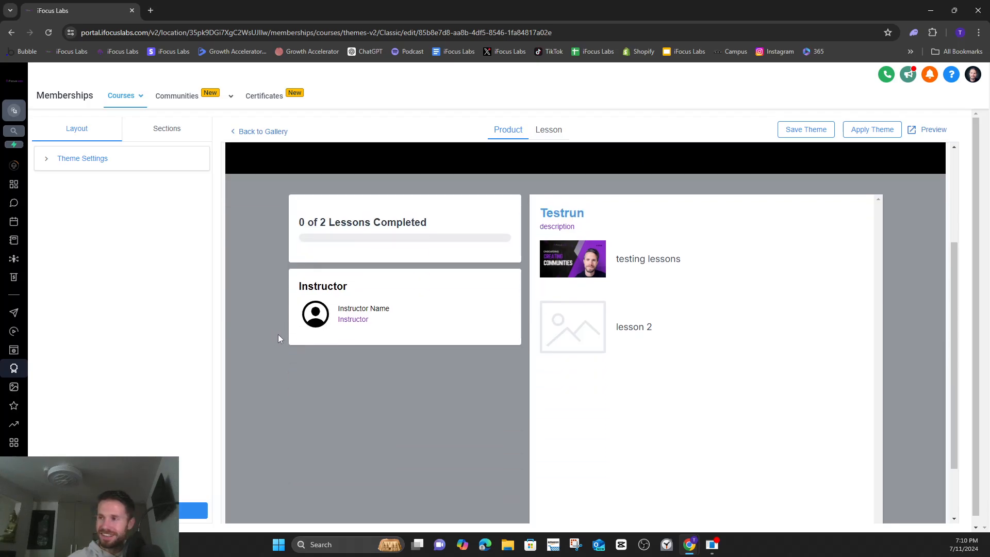
scroll(272, 344, up, 3)
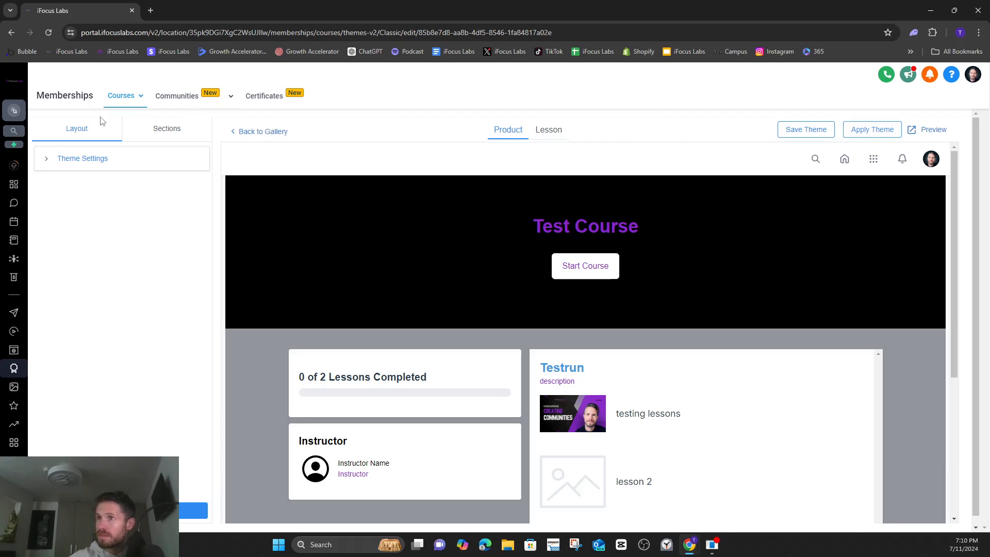
- Leave the theme editor, go back to the products list, and open the Learning area of the iFocus Entrepreneurs community group
click(260, 131)
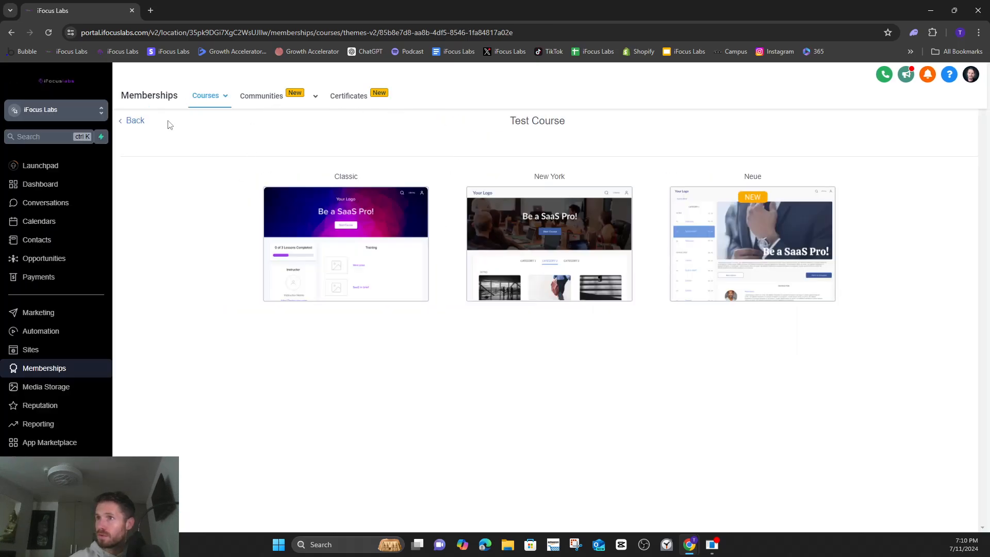
click(135, 122)
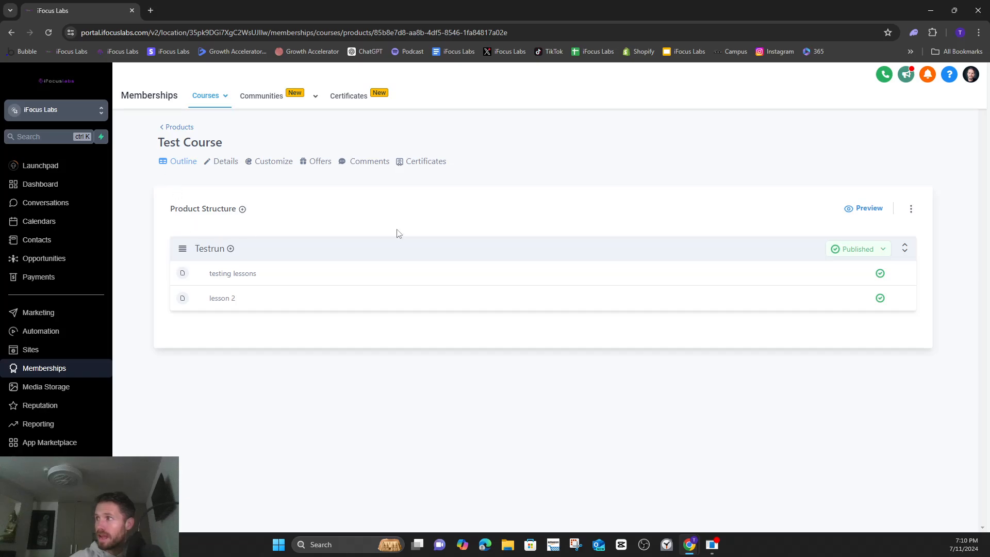
click(180, 128)
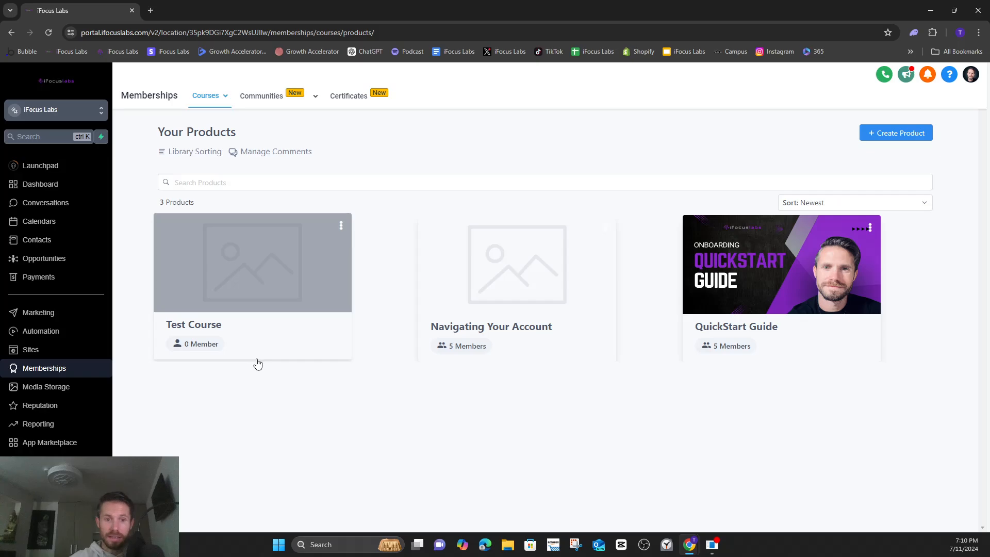
click(271, 99)
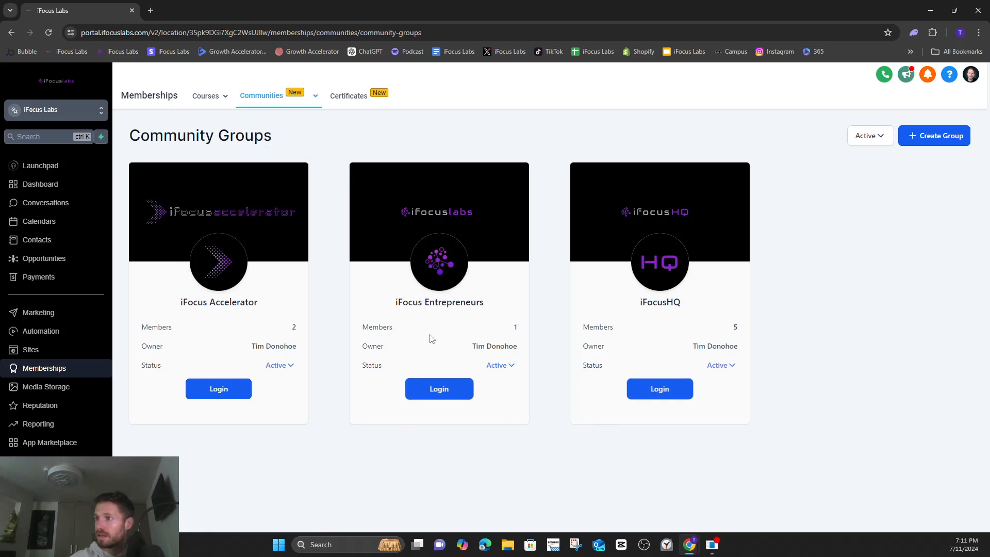
click(439, 390)
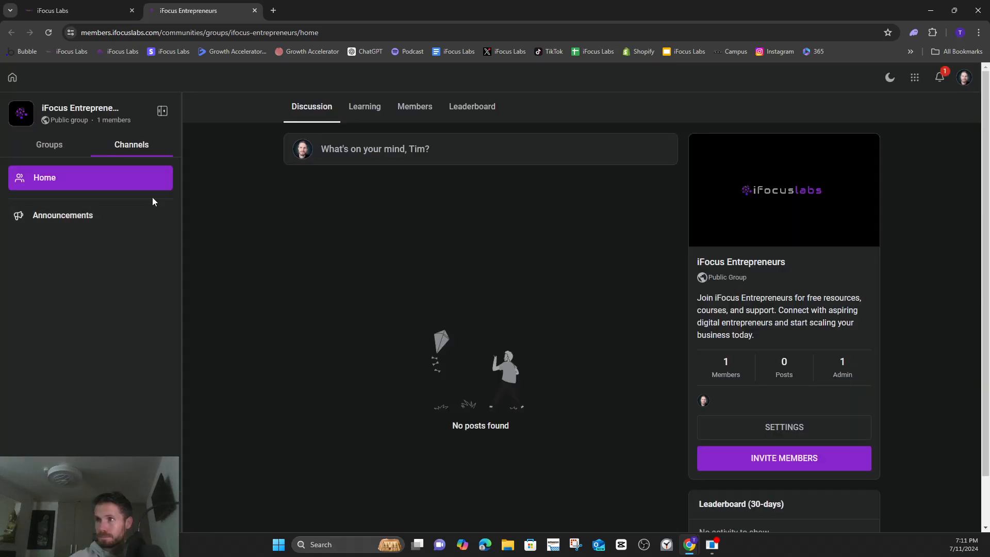
click(368, 112)
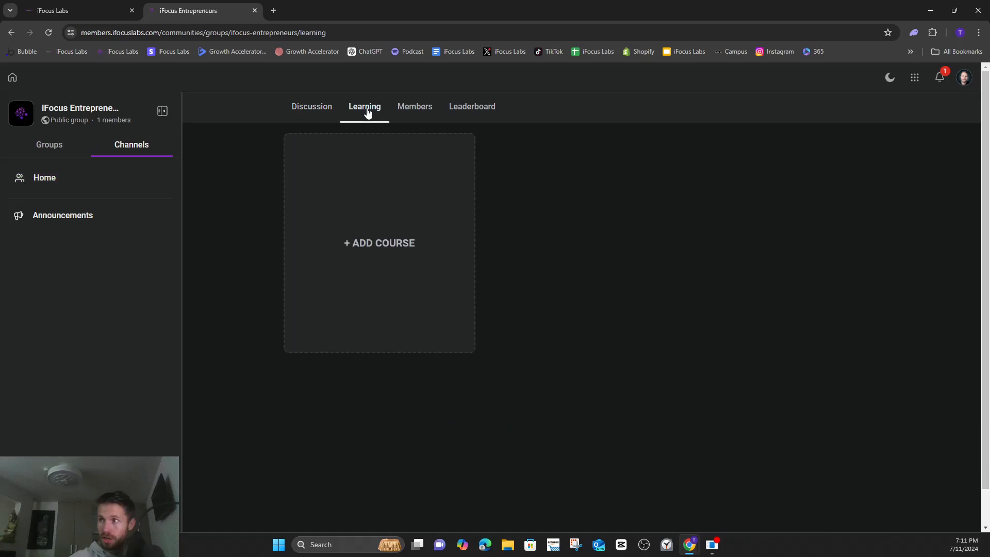
- Start adding Test Course to the community group with the Free subscription type
click(392, 235)
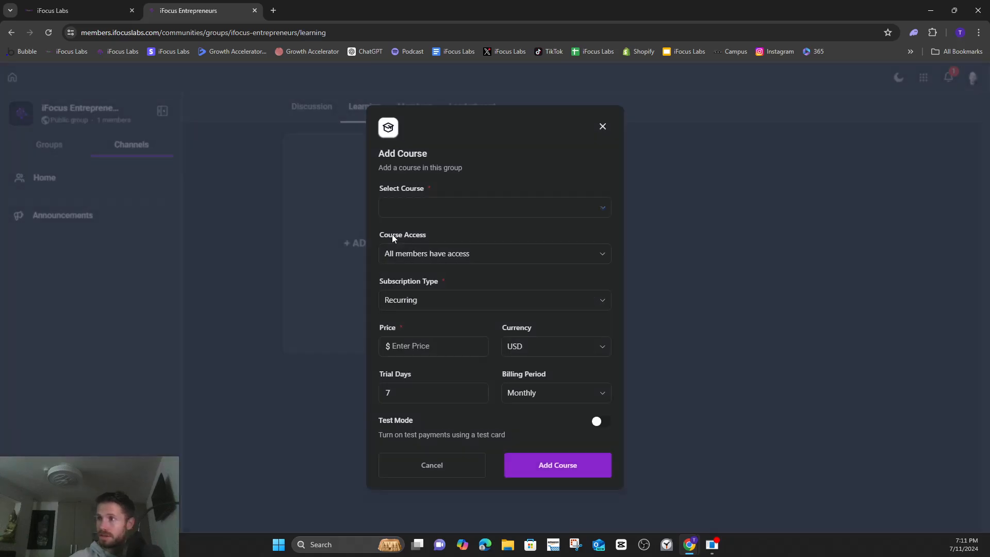
click(434, 212)
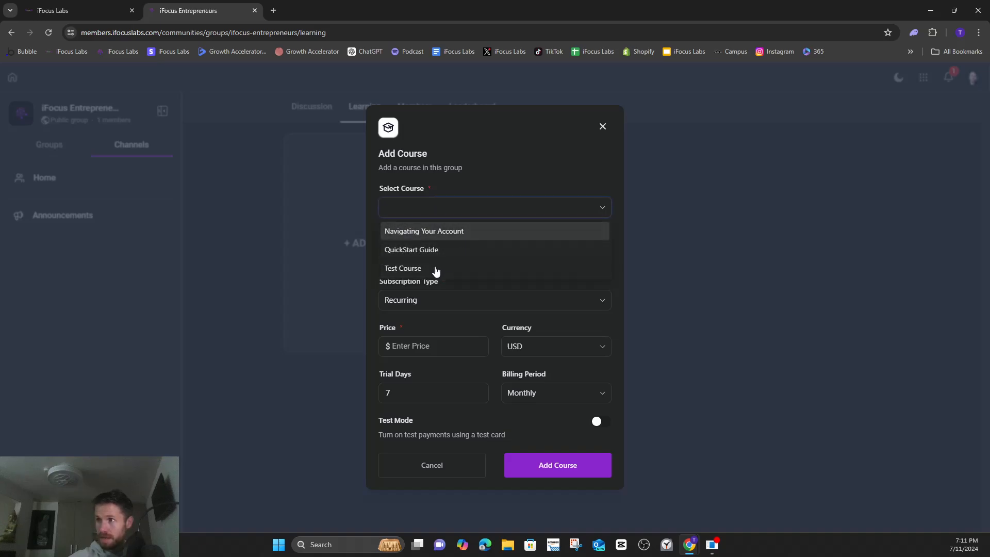
click(413, 269)
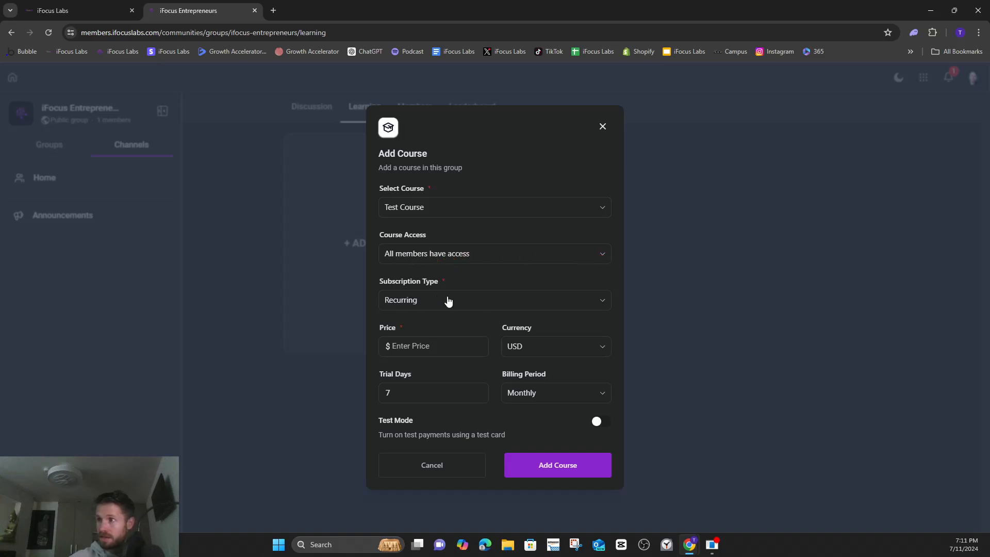
click(594, 306)
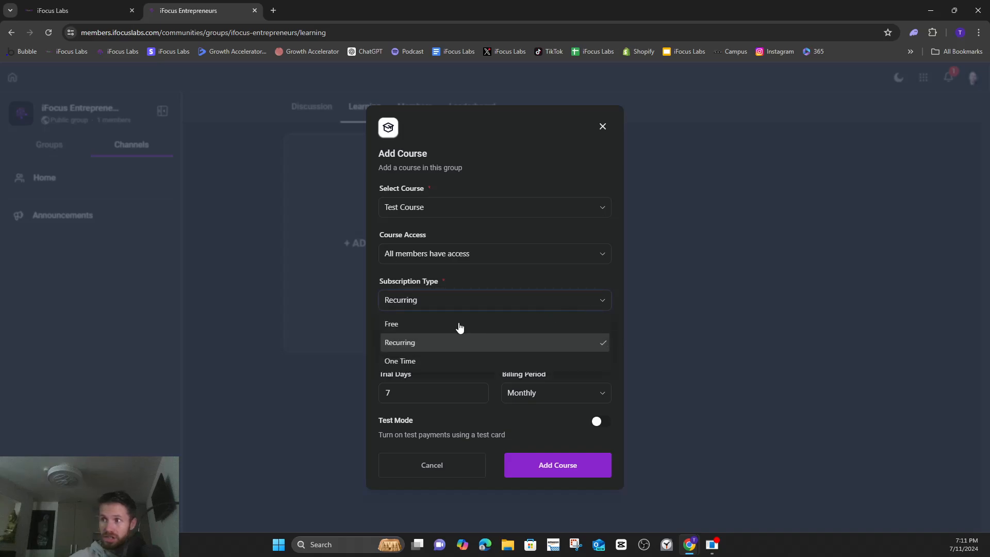
click(417, 329)
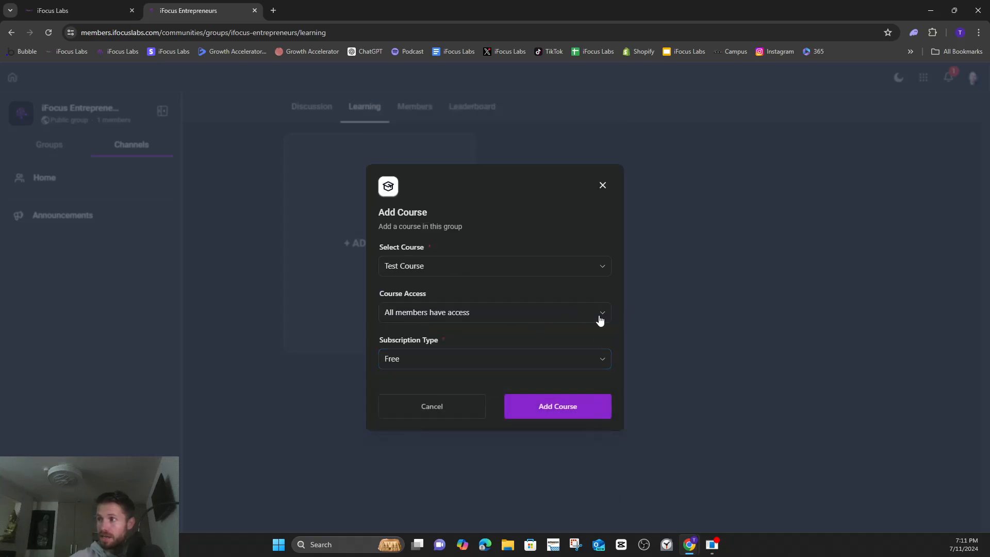
- Try the One Time subscription type for the course, switch it back to Free, and close the form without adding the course
click(597, 364)
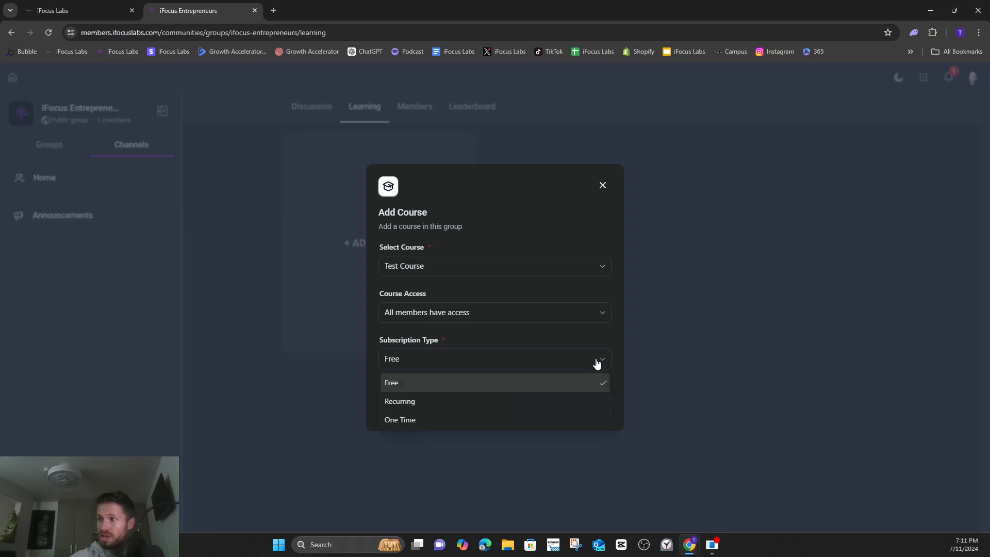
click(415, 420)
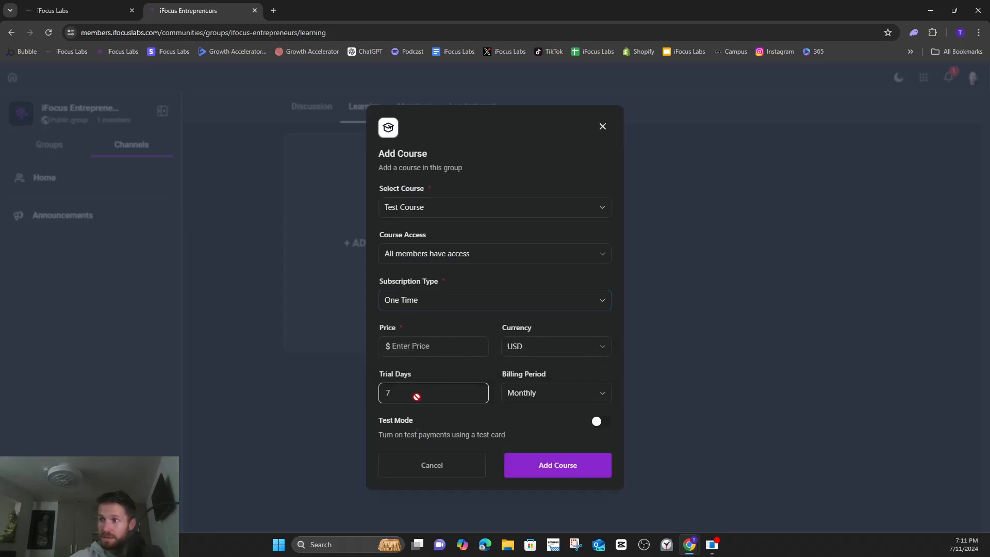
click(599, 304)
click(400, 330)
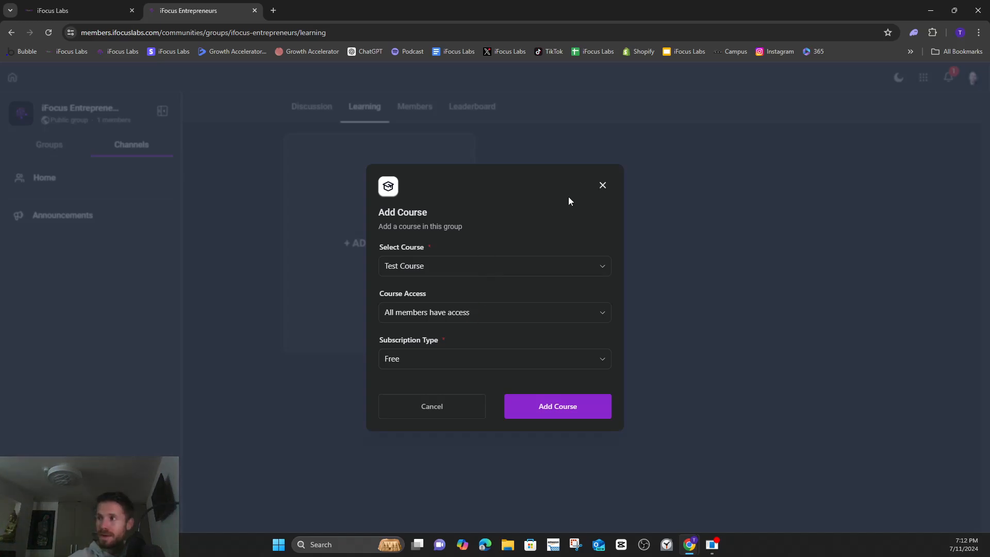
click(603, 186)
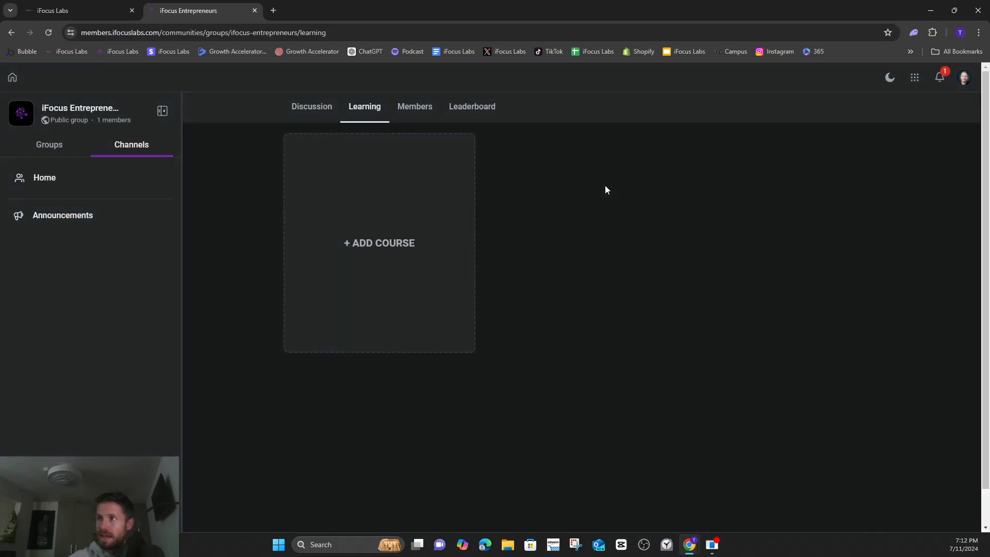